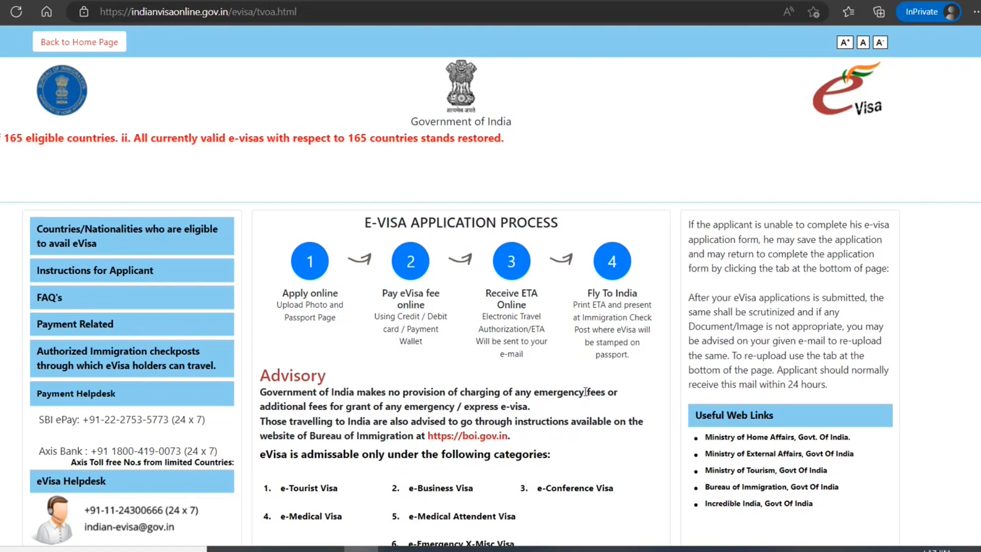
Browse the e-Visa information page, then launch a new application via 'Apply here for e-visa'.
scroll(586, 391, "down", 2)
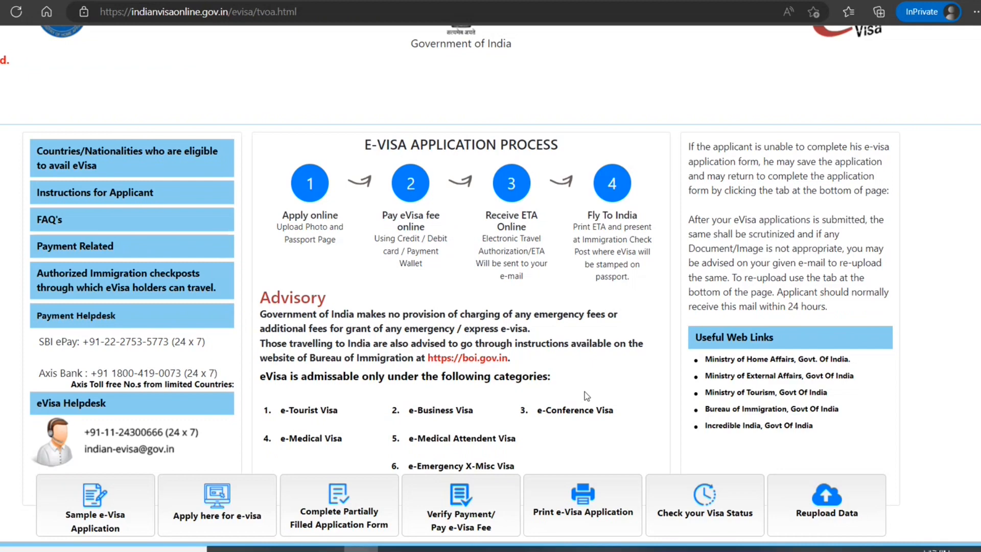
scroll(585, 392, "down", 3)
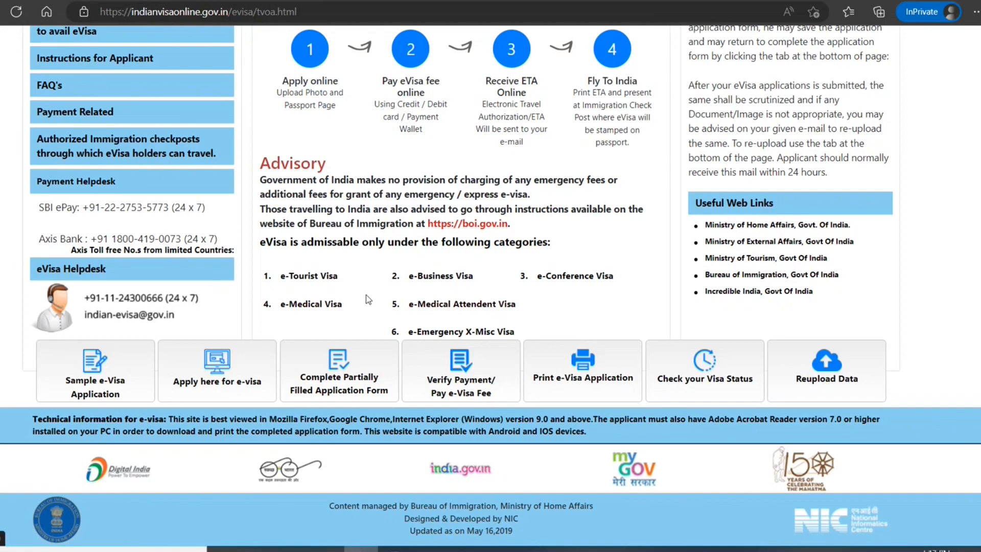
scroll(368, 299, "up", 5)
scroll(368, 299, "down", 5)
scroll(367, 296, "up", 2)
scroll(378, 292, "up", 3)
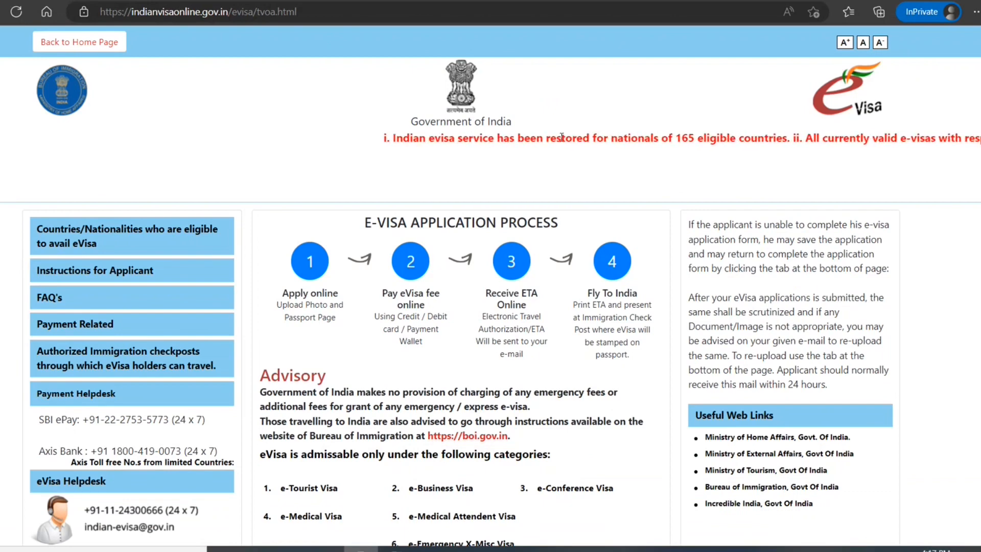
left_click_drag(567, 137, 660, 138)
left_click(536, 192)
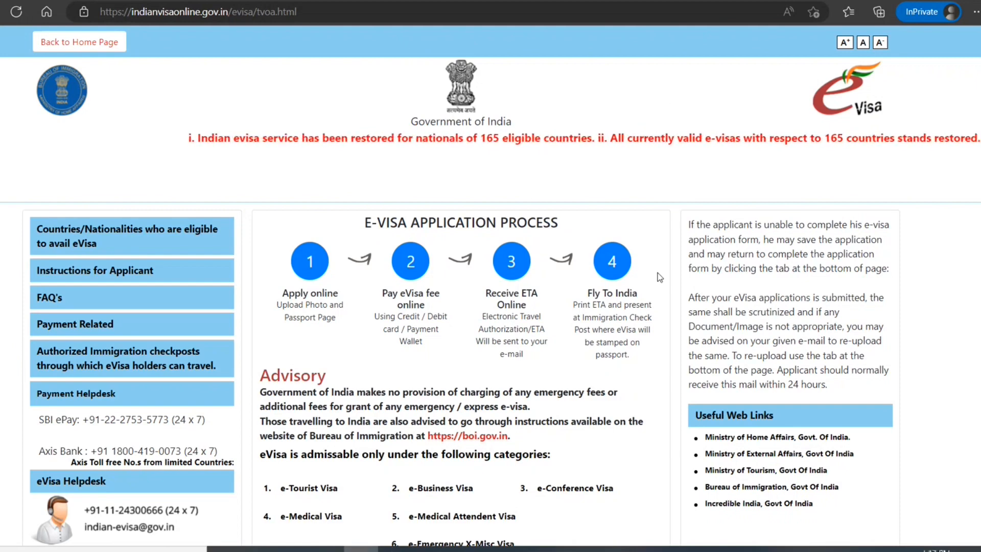
scroll(658, 273, "down", 4)
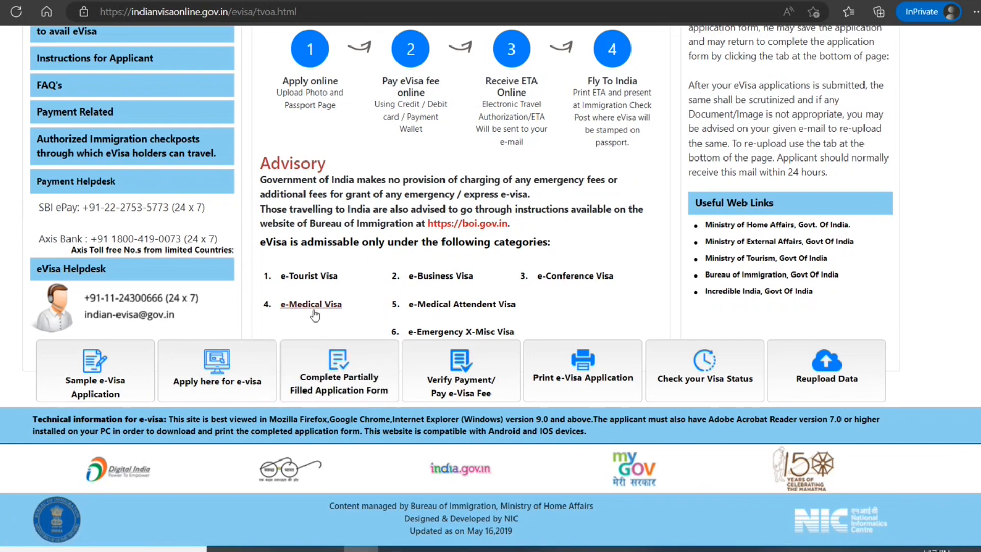
left_click(217, 381)
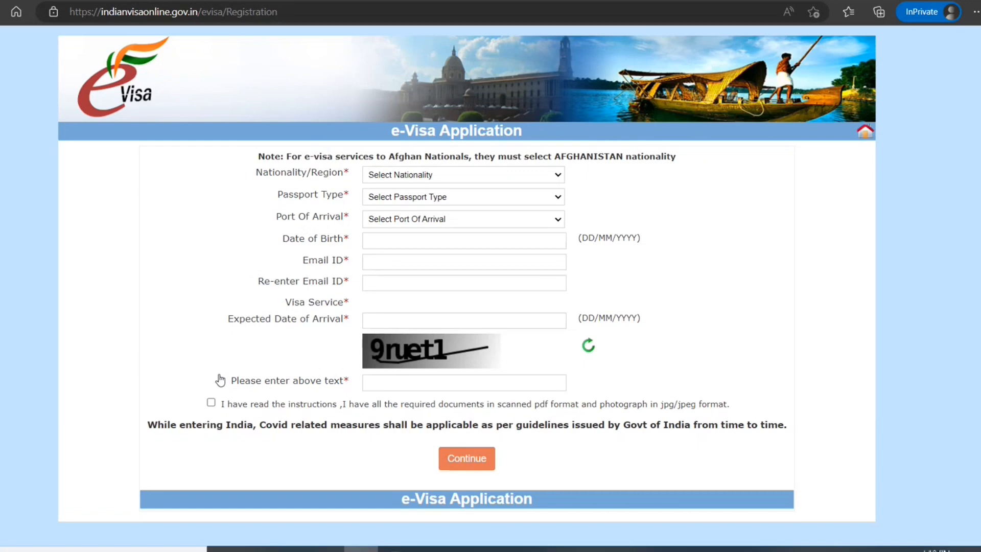
Choose DELHI AIRPORT from the Port Of Arrival list.
left_click(444, 226)
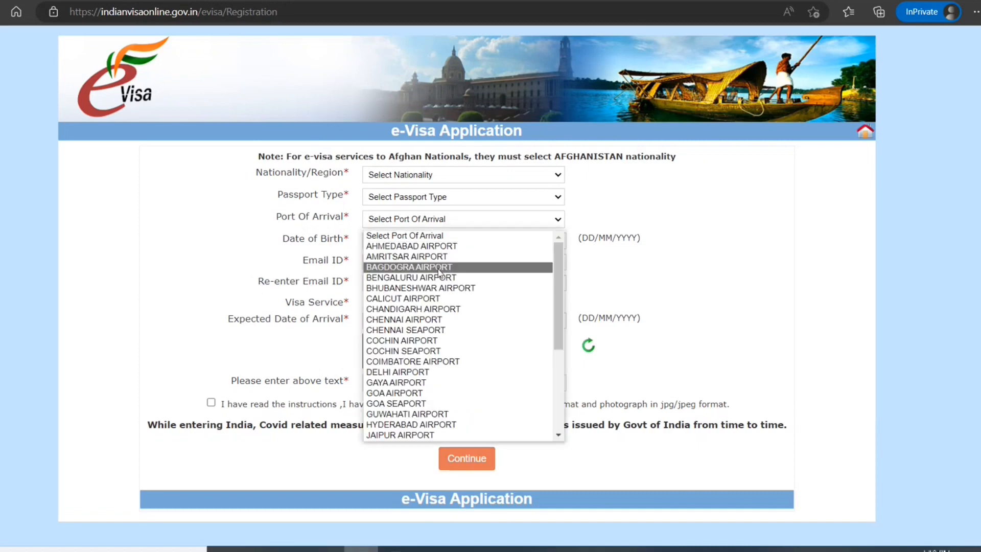
scroll(428, 394, "down", 2)
scroll(428, 395, "down", 2)
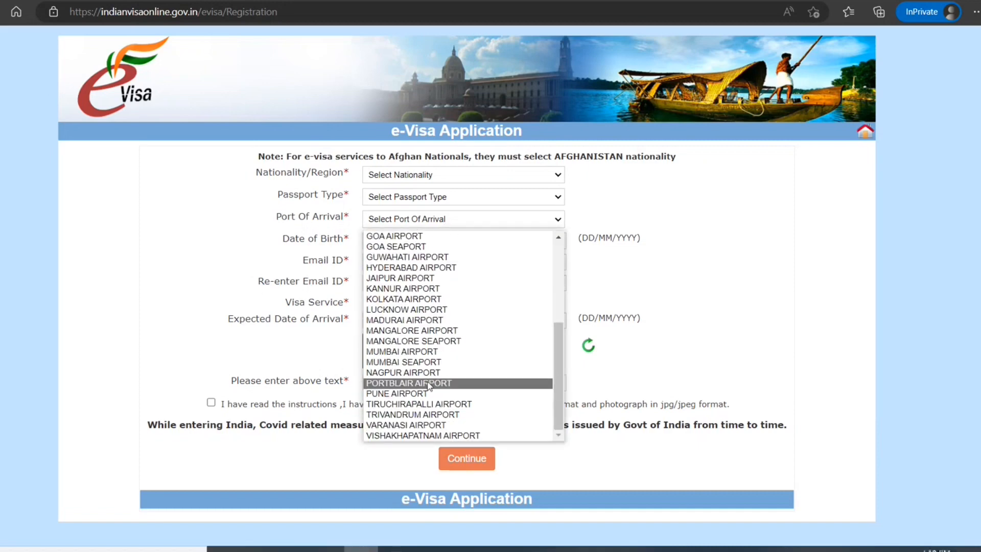
scroll(430, 426, "up", 3)
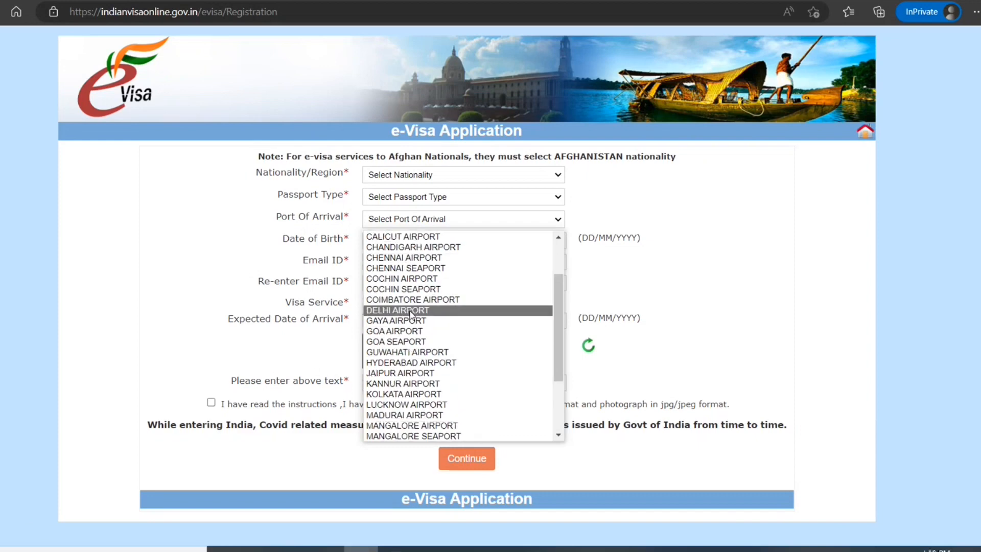
left_click(420, 313)
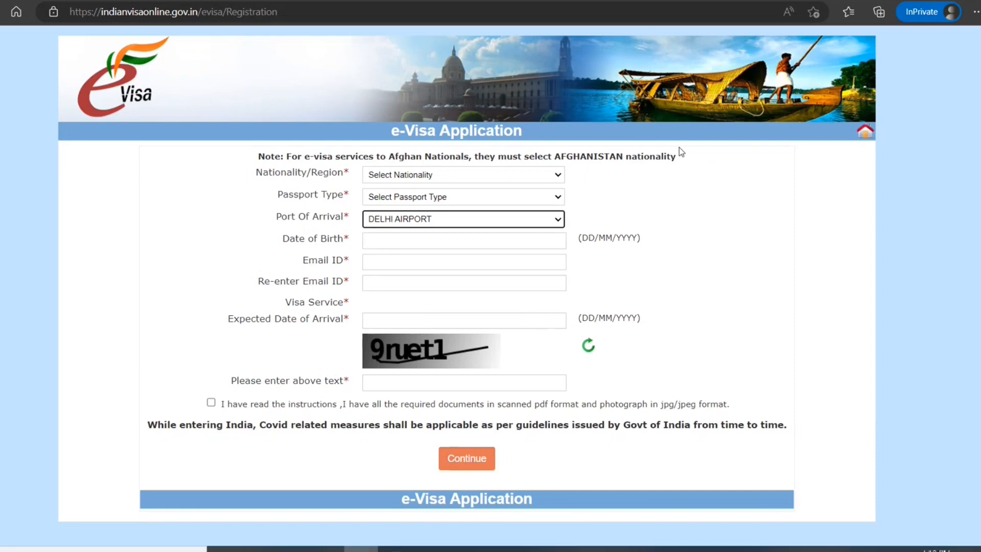
left_click(550, 178)
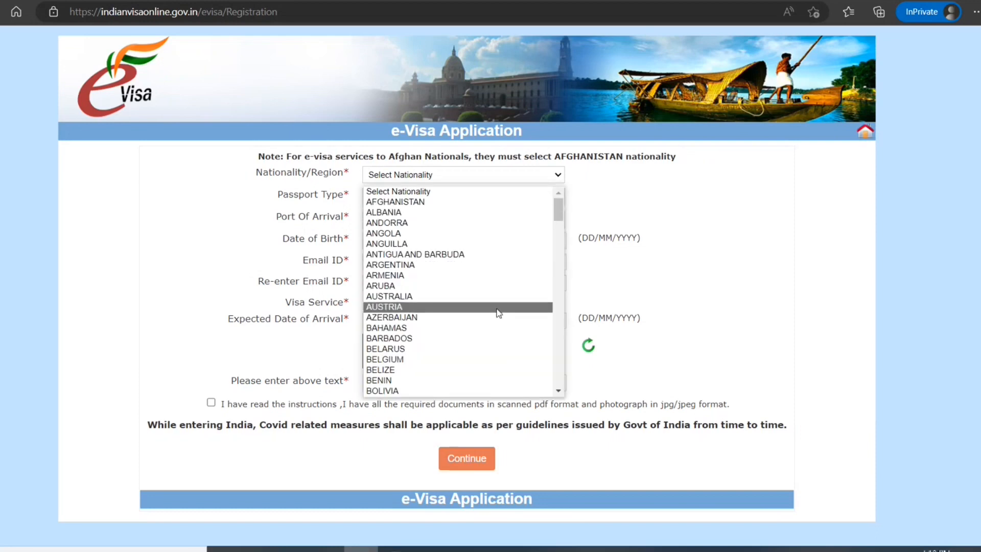
Set nationality to CAMEROON and passport type to ORDINARY PASSPORT.
scroll(518, 250, "down", 2)
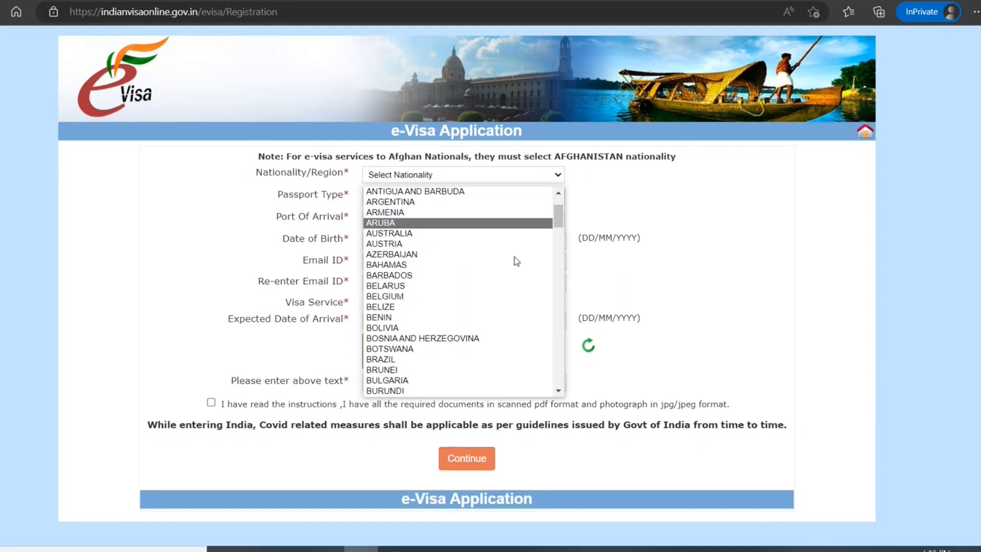
scroll(471, 327, "down", 2)
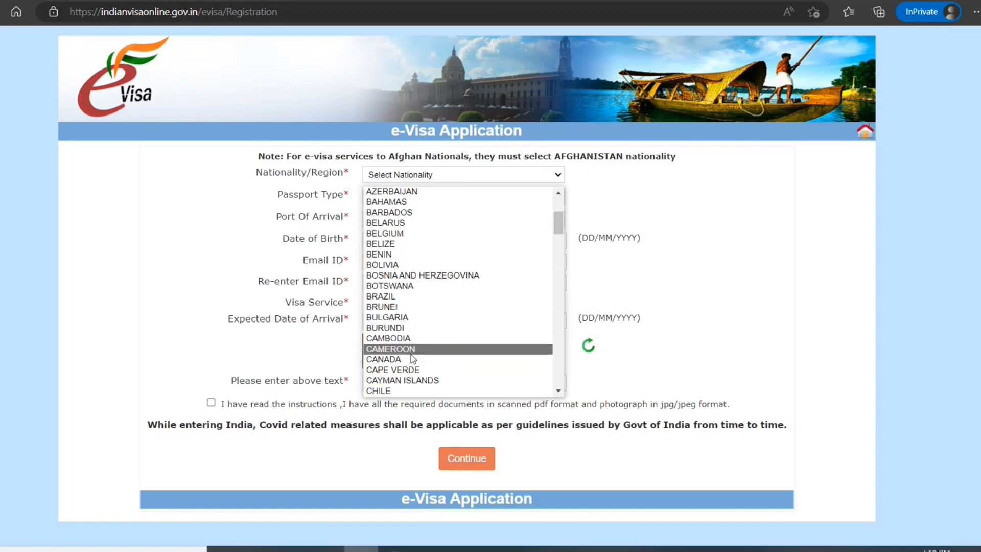
left_click(391, 349)
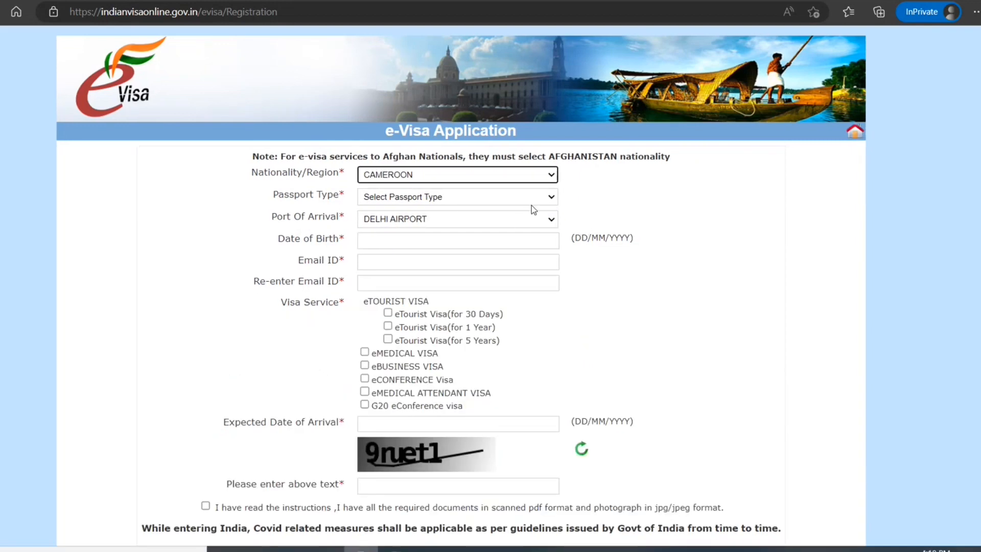
left_click(533, 199)
left_click(505, 223)
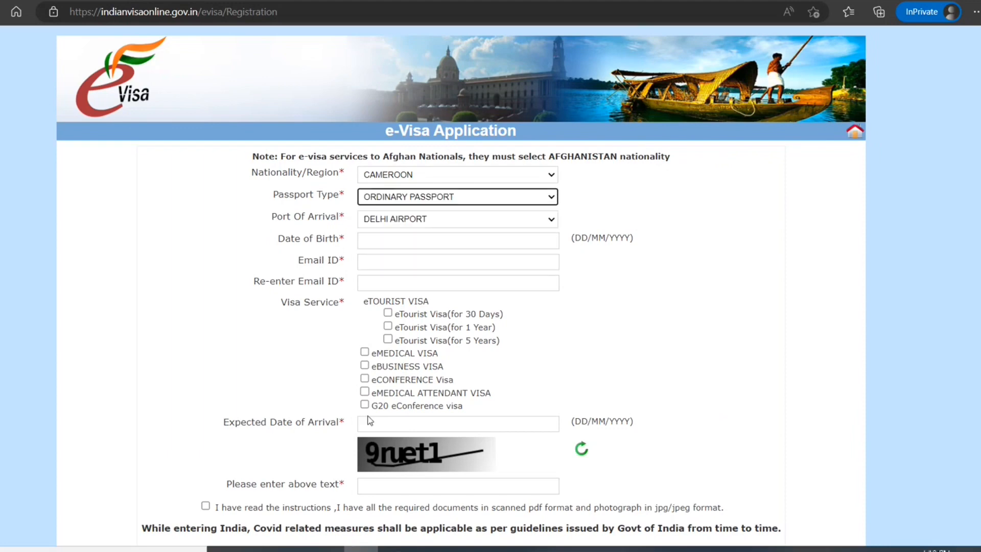
Select the eMEDICAL ATTENDANT VISA service and accept the alert.
left_click(366, 394)
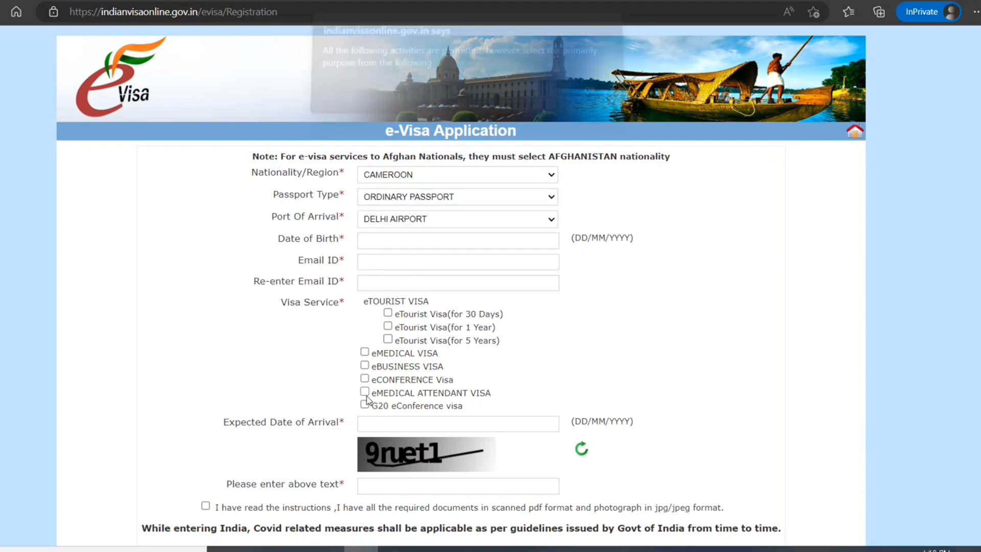
left_click(588, 100)
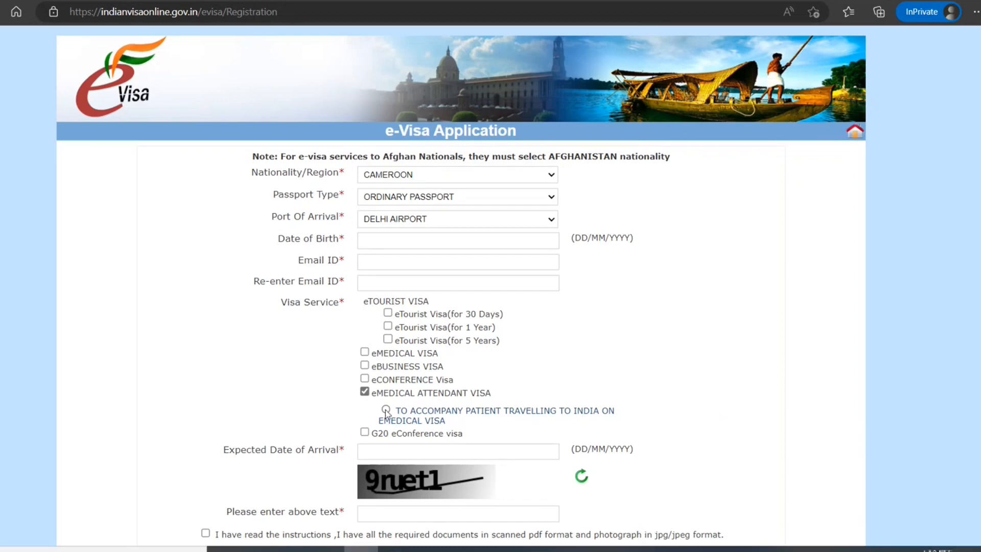
left_click(435, 238)
Pick 1 December 1985 as the date of birth in the calendar.
left_click(482, 263)
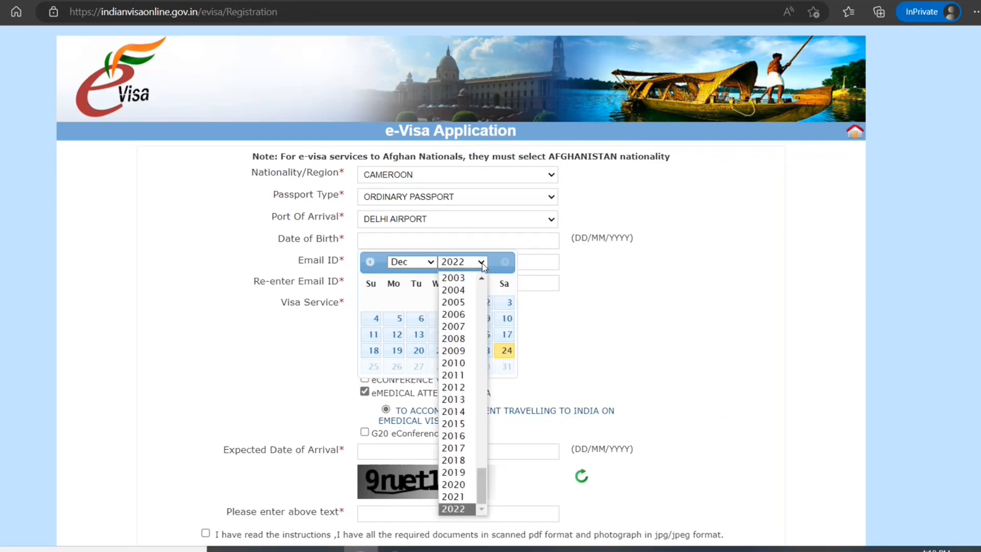
left_click(453, 314)
left_click(479, 262)
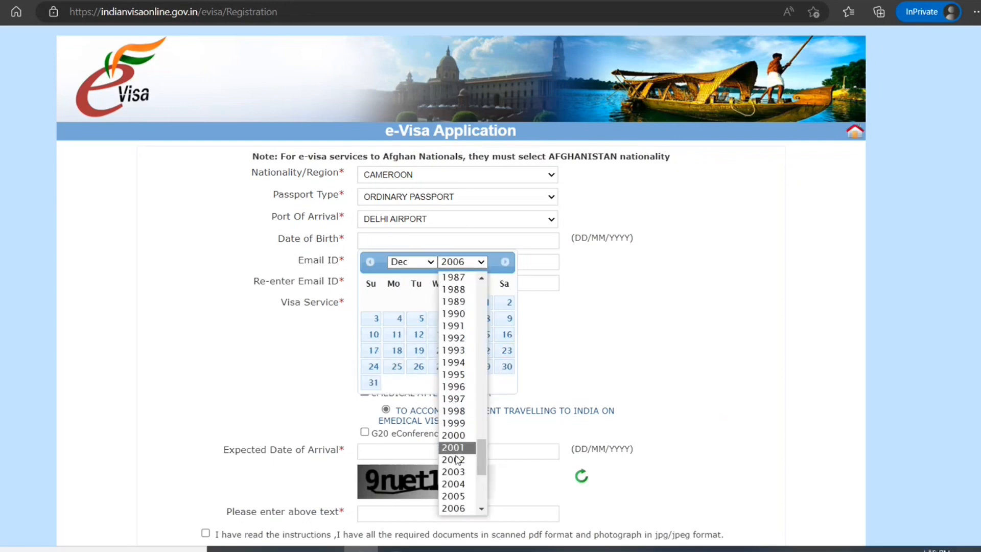
scroll(456, 332, "up", 2)
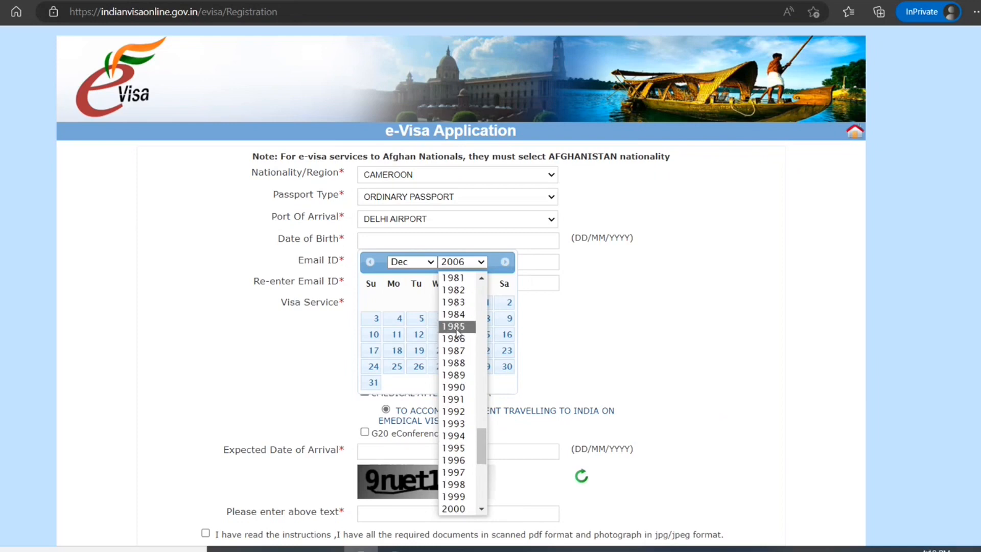
left_click(456, 327)
left_click(372, 302)
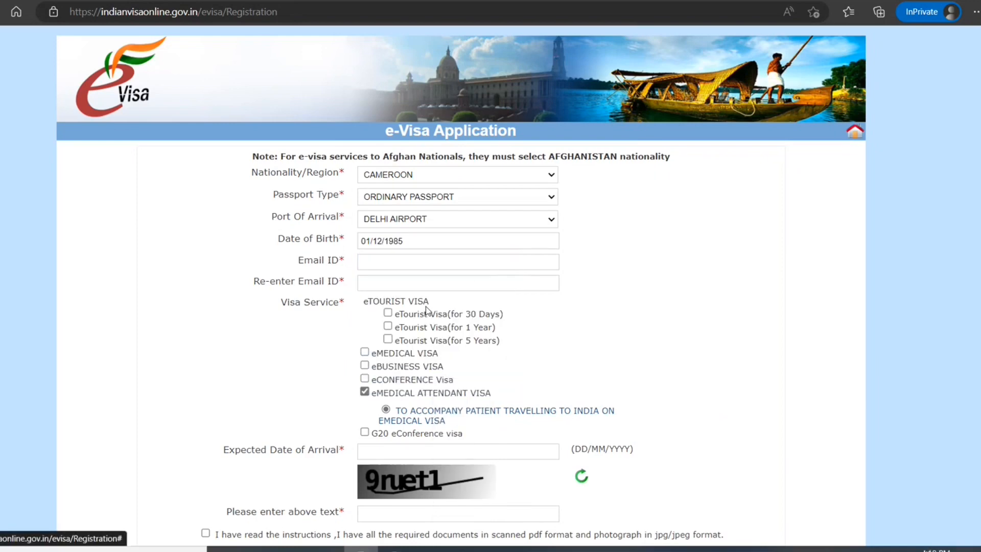
Enter the applicant's e-mail address in Email ID and Re-enter Email ID.
left_click(450, 263)
type("no")
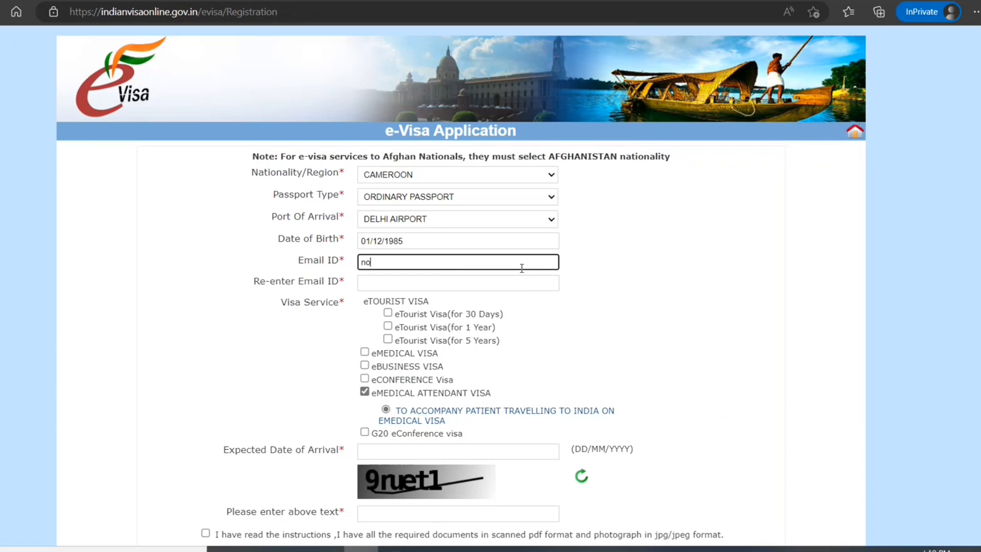
type("email@noemail.email")
left_click(554, 351)
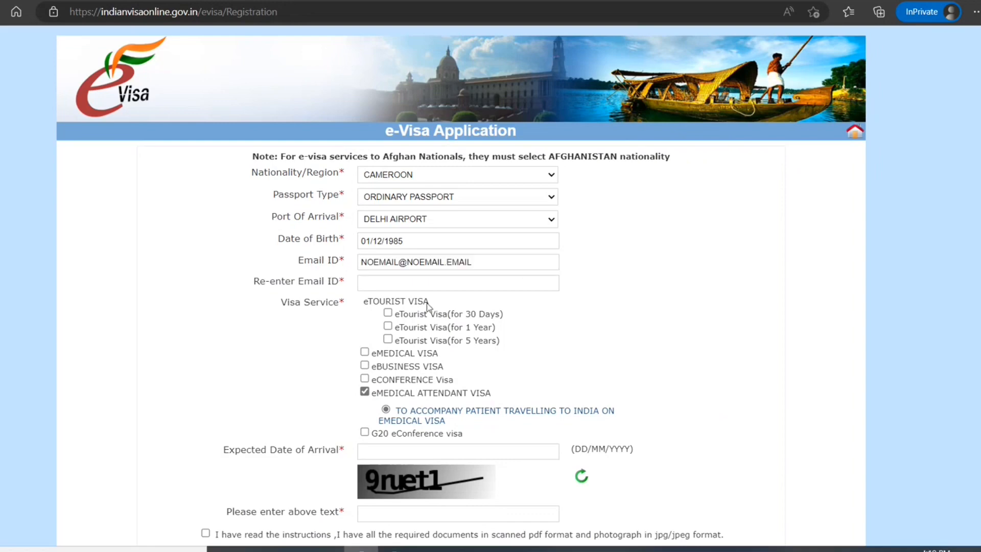
left_click(412, 283)
type("noema")
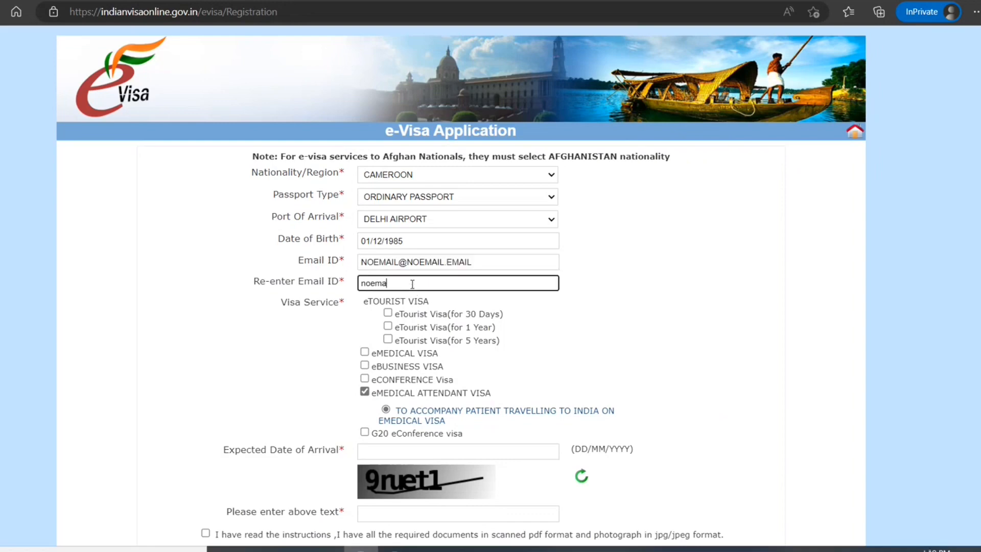
type("il@noemail.email")
left_click(644, 370)
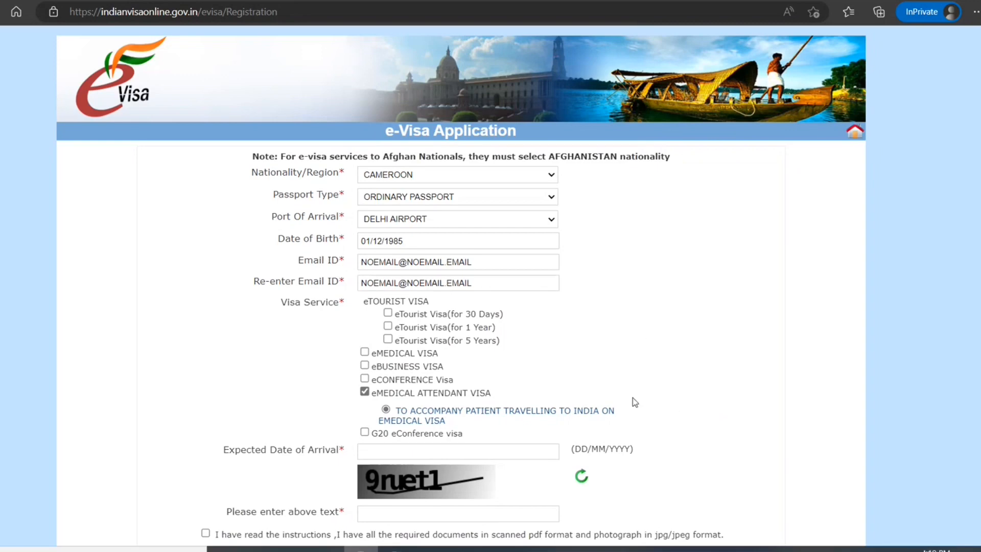
scroll(633, 397, "down", 2)
left_click(500, 336)
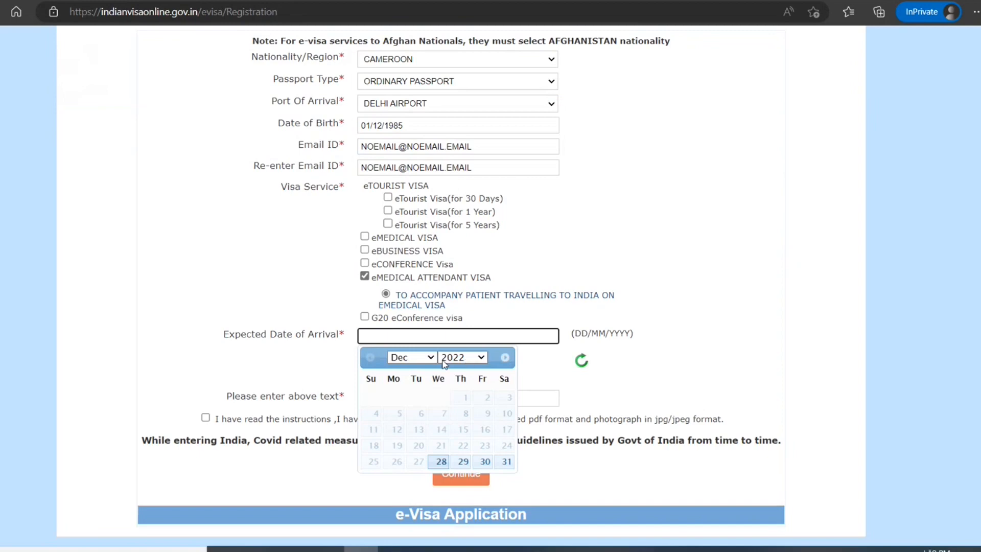
Set the expected arrival date to 26 January 2023.
left_click(462, 357)
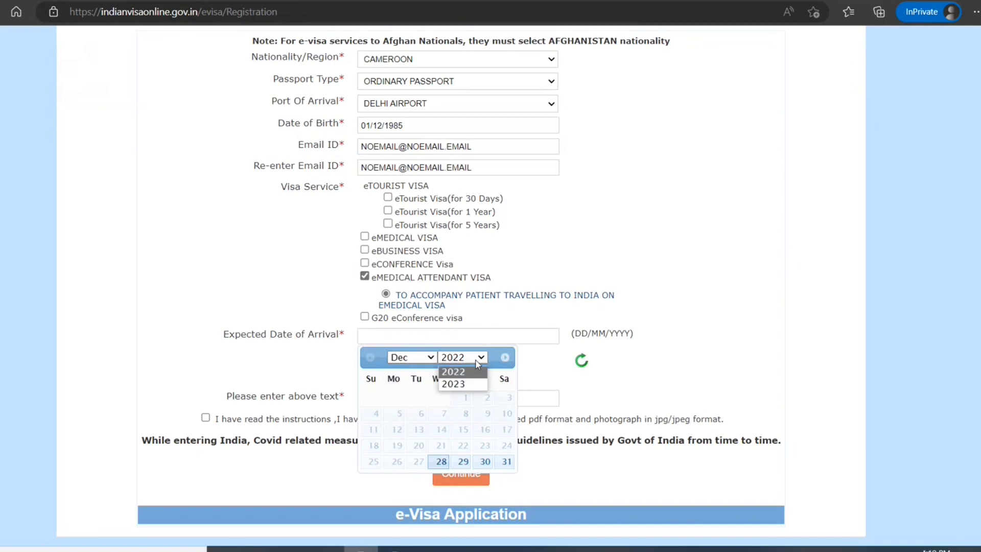
left_click(468, 385)
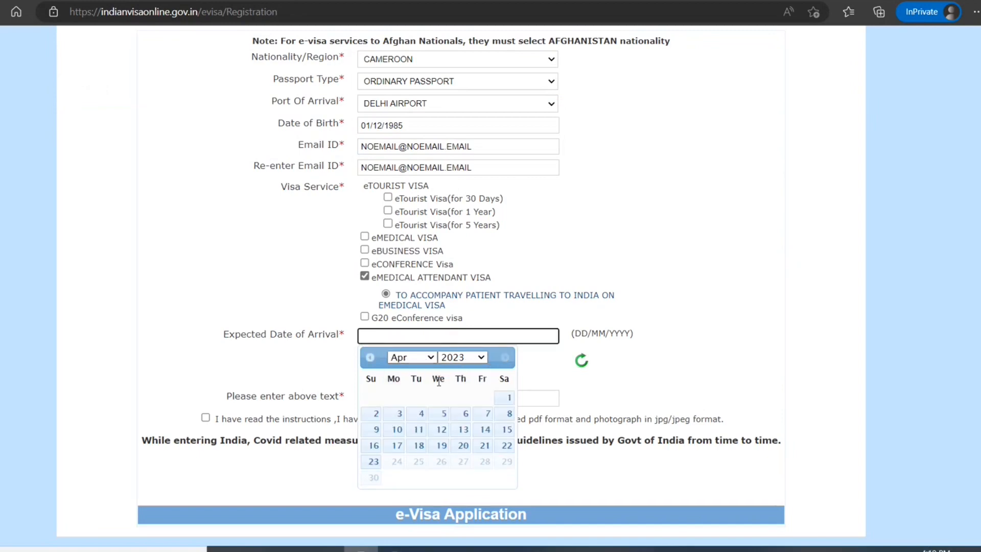
left_click(369, 358)
left_click(370, 358)
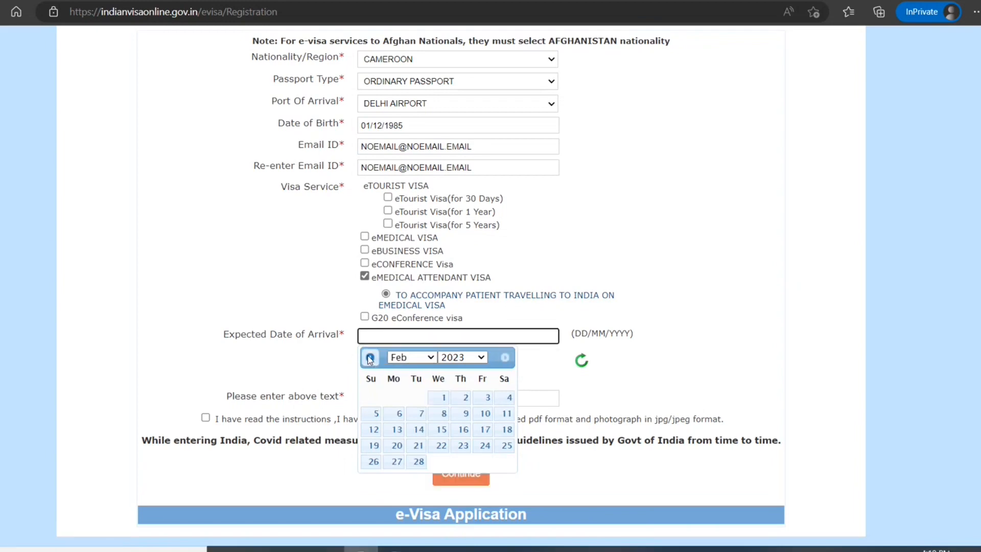
left_click(370, 358)
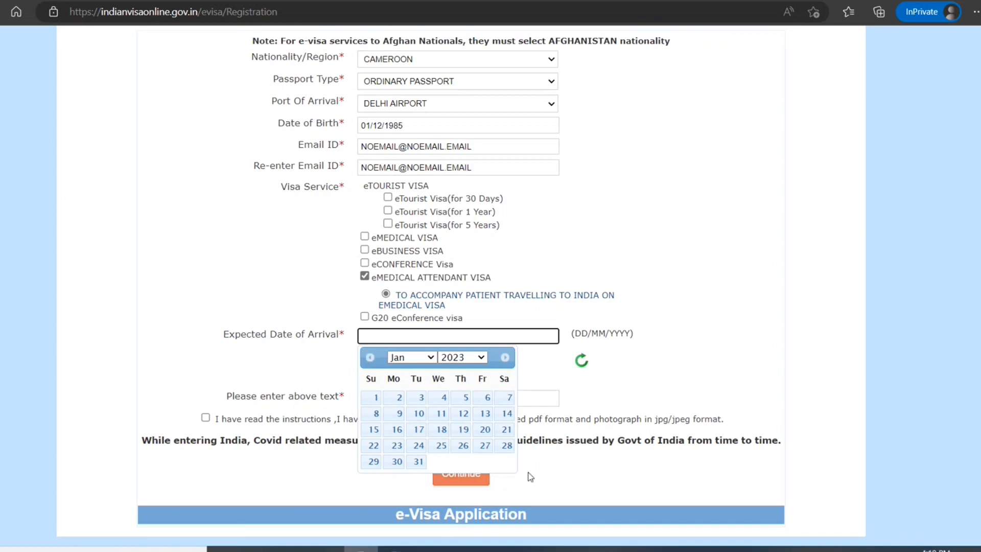
left_click(463, 446)
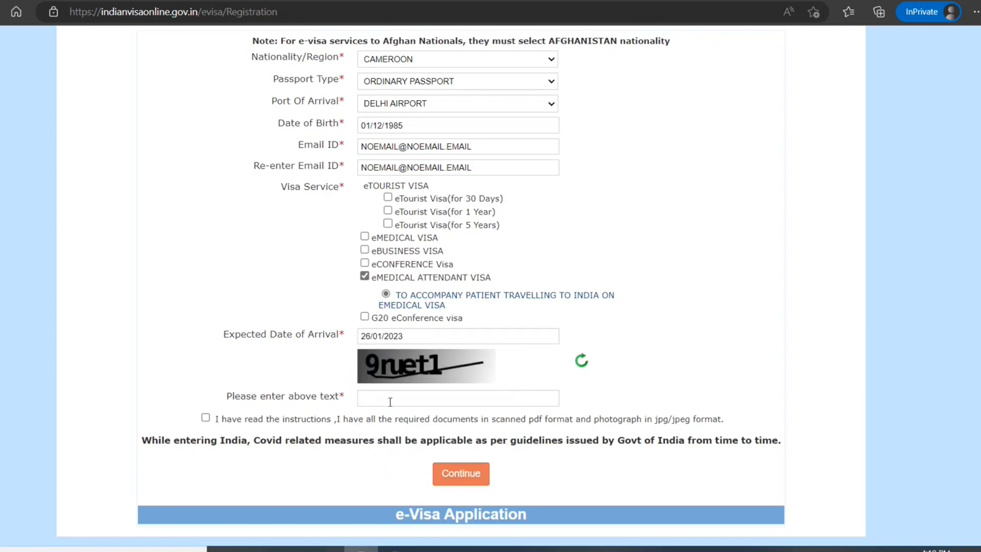
Enter the captcha, confirm the instructions, continue, and dismiss the documents note.
left_click(390, 400)
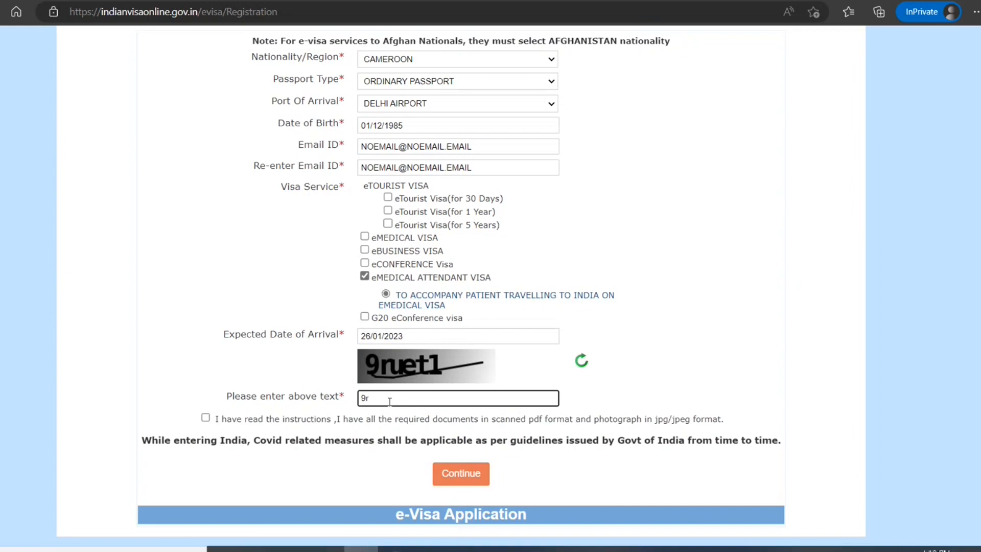
left_click(205, 418)
left_click(459, 475)
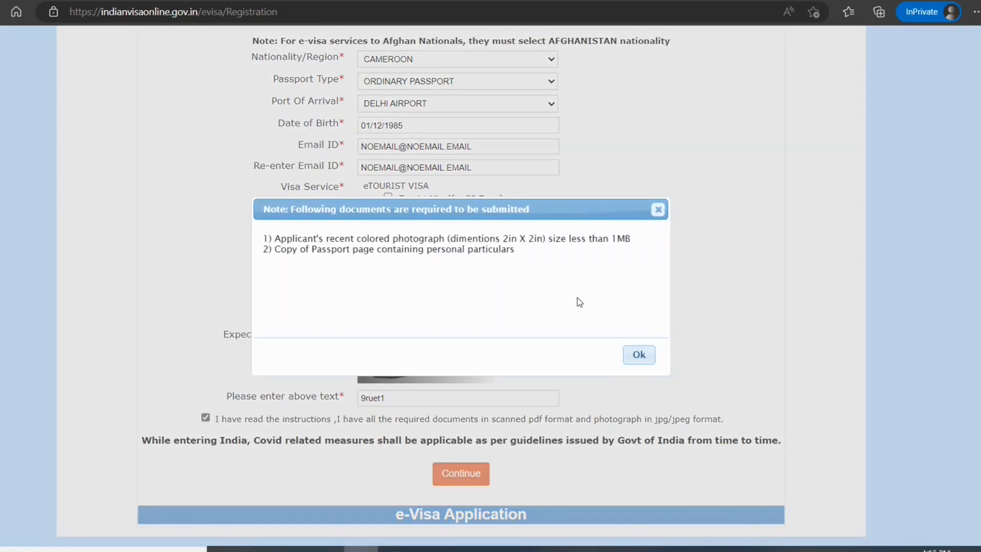
left_click(639, 361)
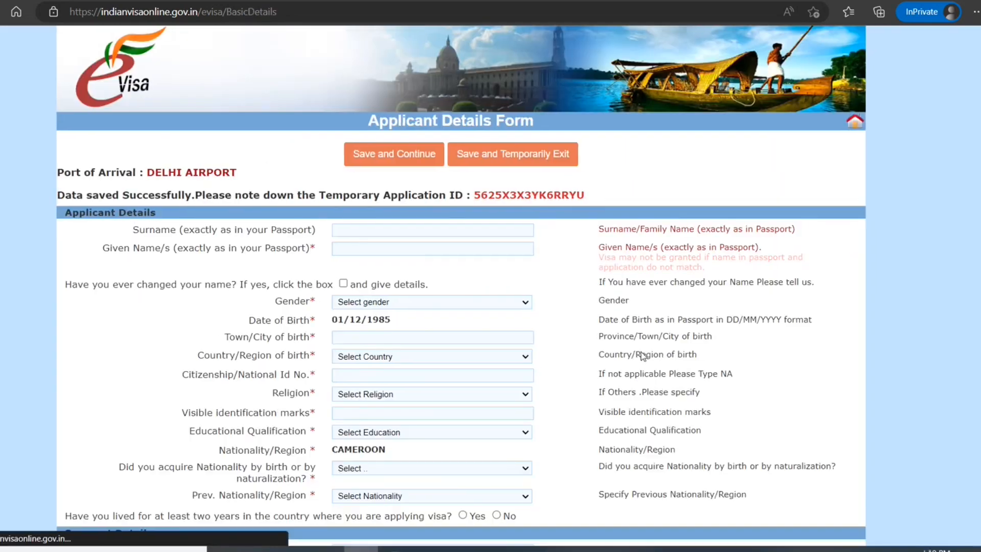
Enter the applicant's surname and given name, leaving name-change unanswered.
scroll(419, 351, "down", 4)
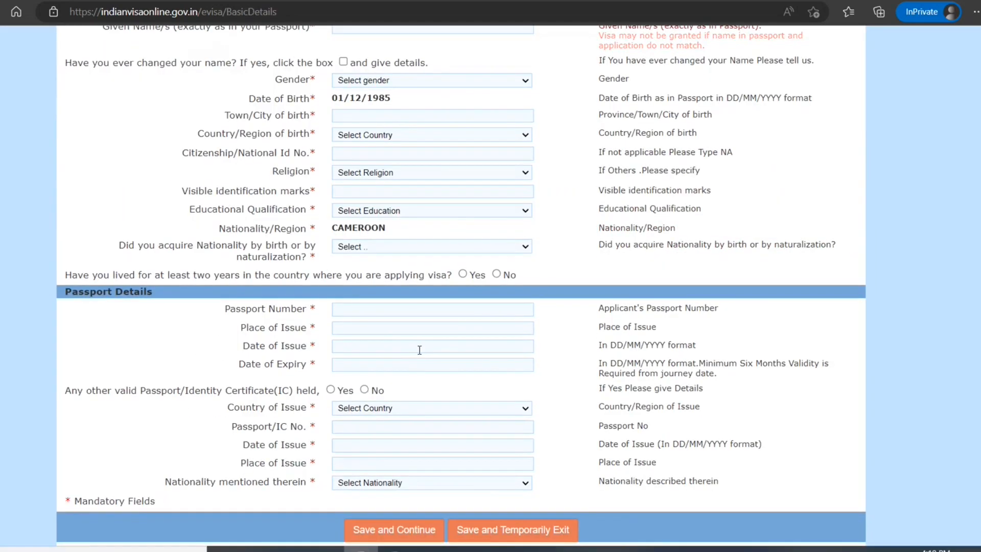
scroll(419, 350, "up", 4)
mouse_move(565, 548)
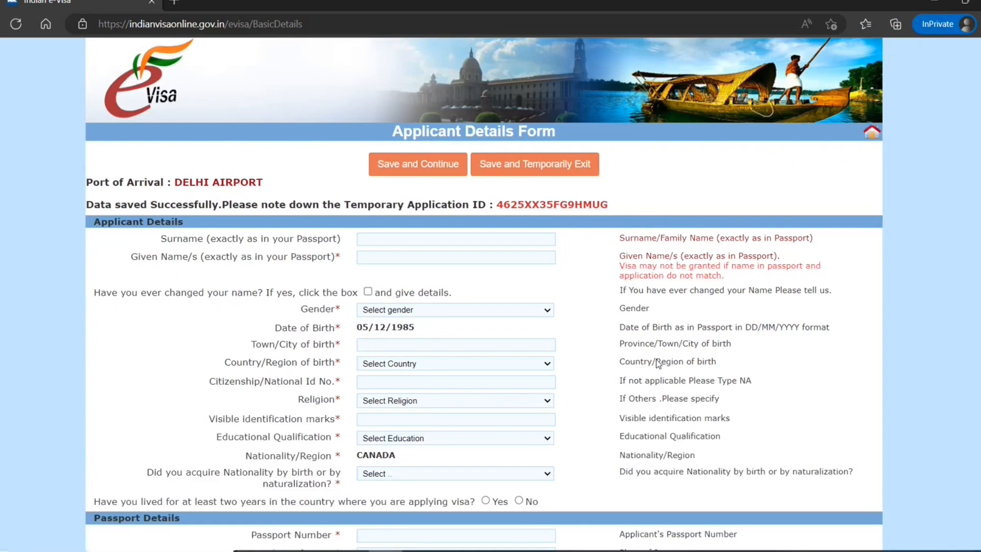
scroll(658, 363, "down", 4)
scroll(658, 363, "up", 1)
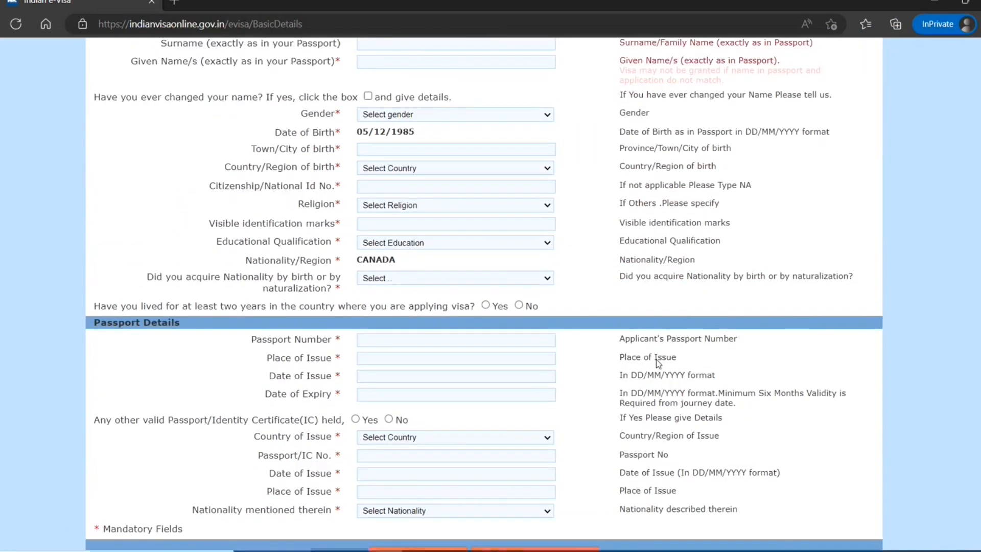
scroll(556, 250, "up", 4)
left_click(533, 239)
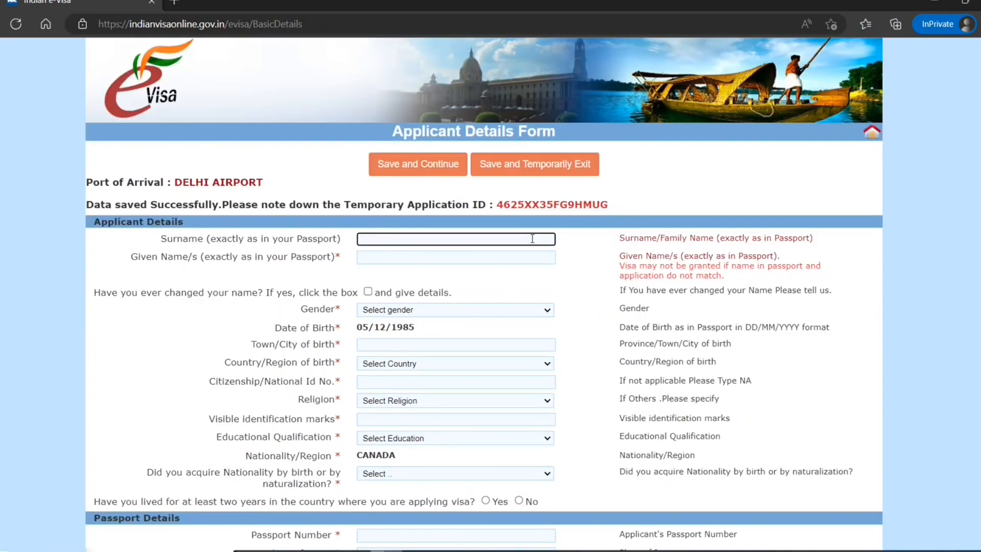
type("SMITH")
key("Tab")
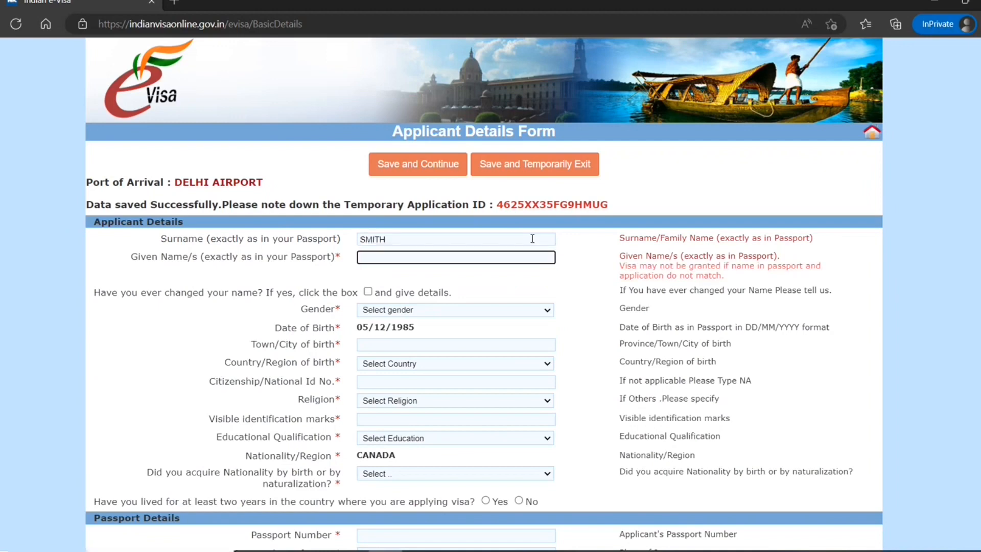
type("j")
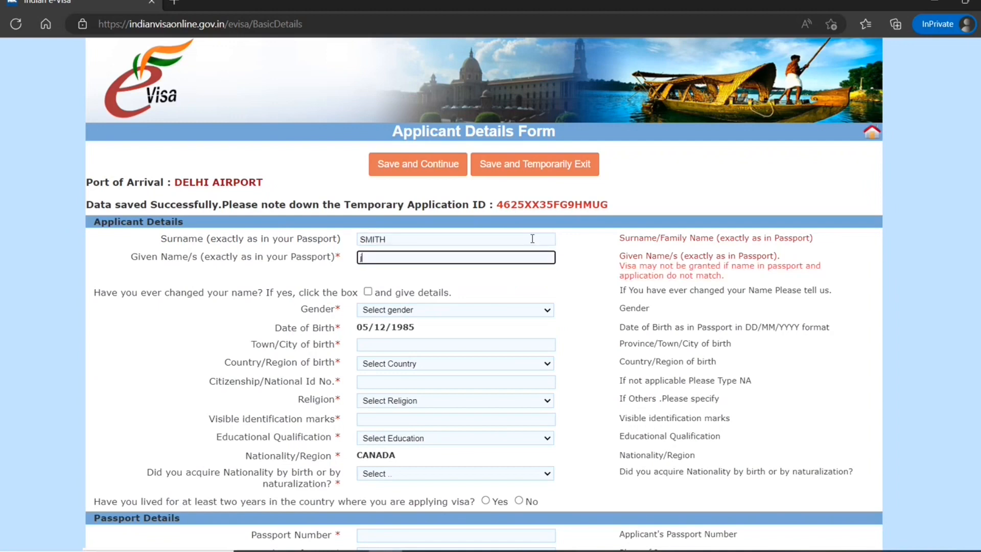
type("ohn")
key("Tab")
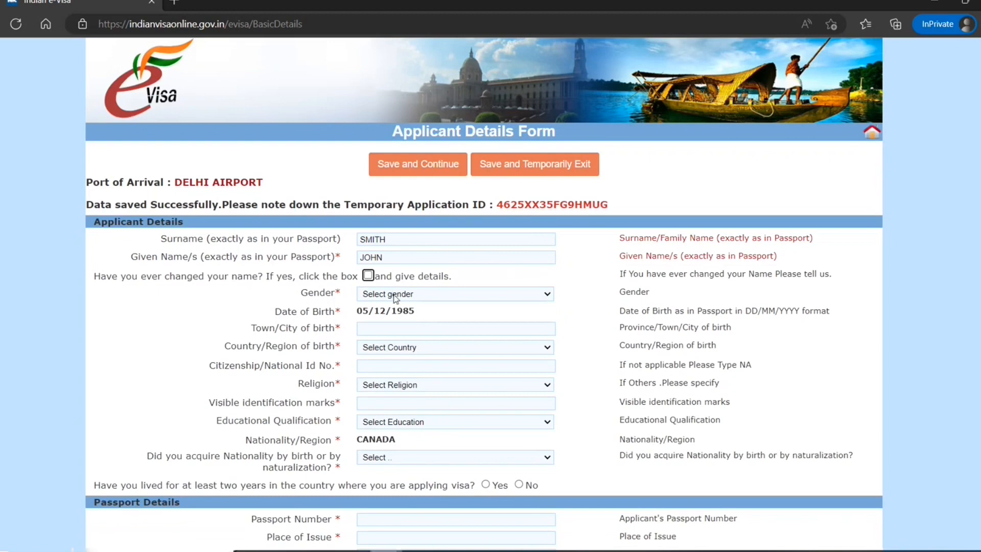
left_click(368, 276)
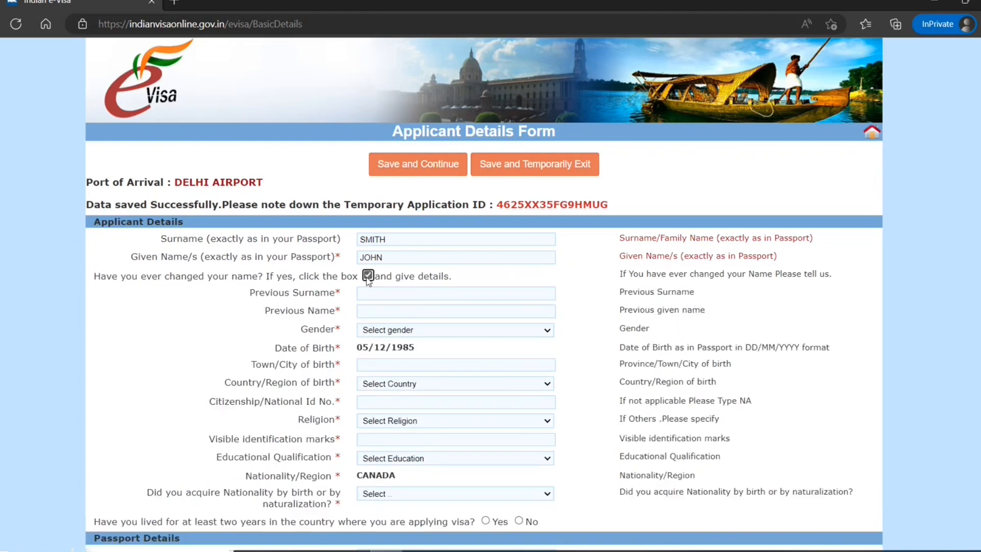
left_click(368, 276)
Set gender MALE, birthplace TORONTO, CANADA, and religion HINDU.
left_click(388, 294)
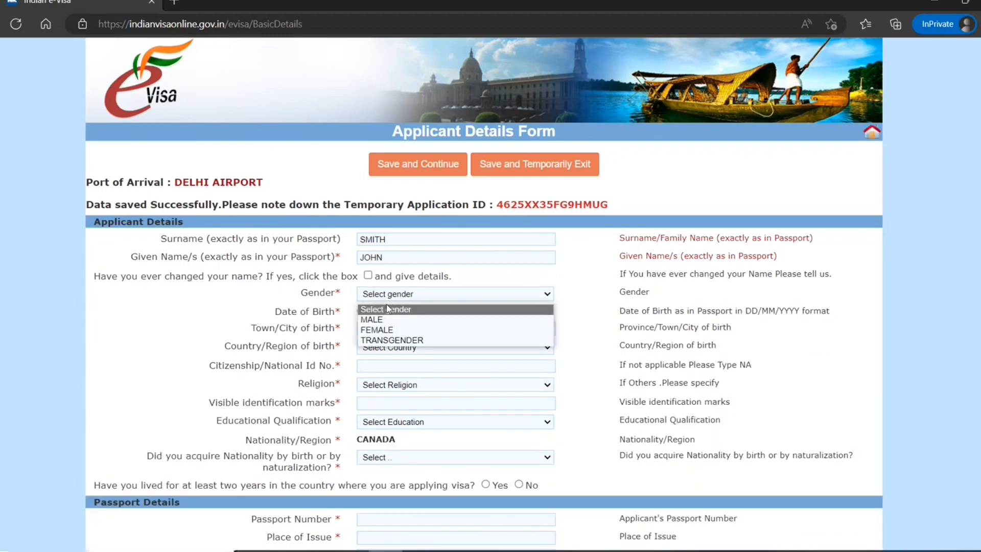
left_click(388, 321)
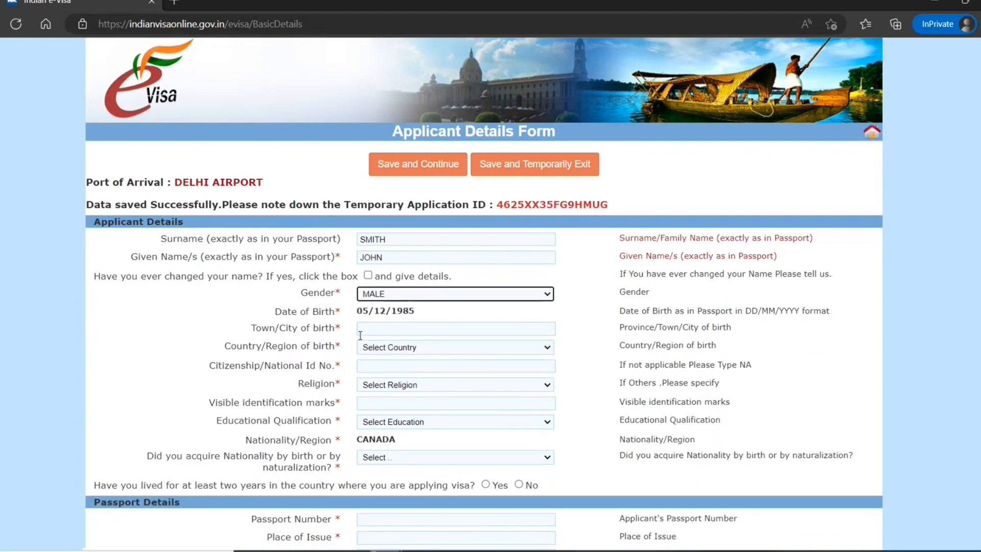
left_click(390, 331)
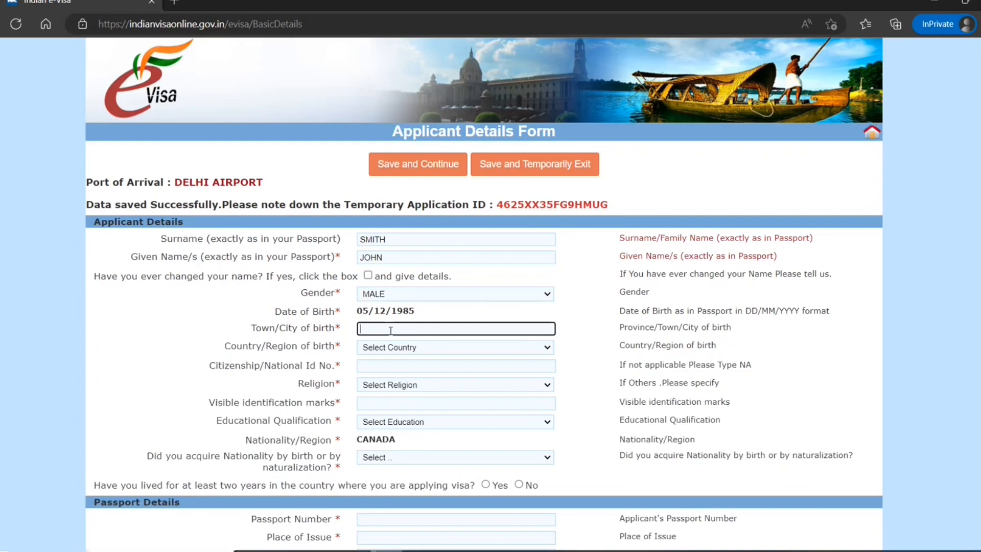
type("toronto")
key("Tab")
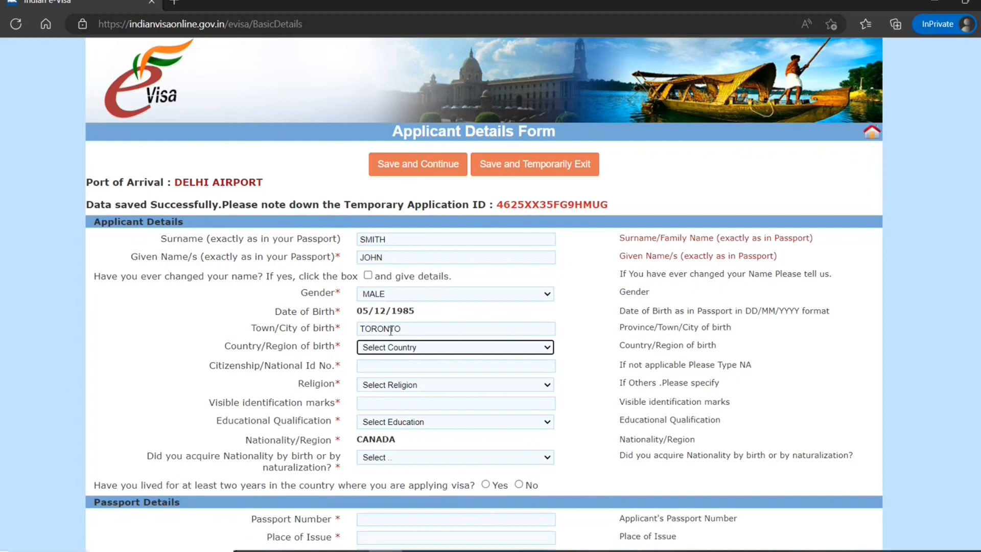
key("c")
key("Down")
key("Down")
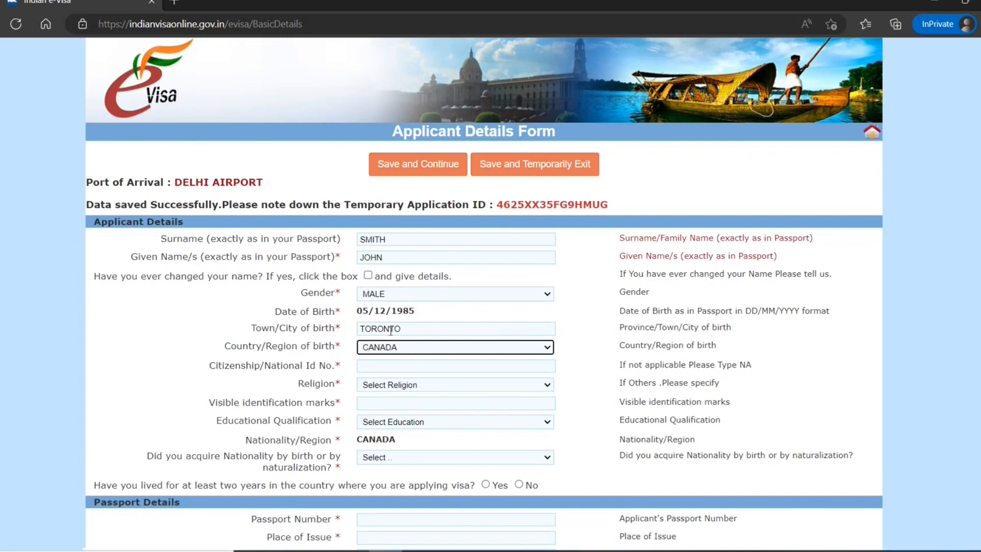
key("Tab")
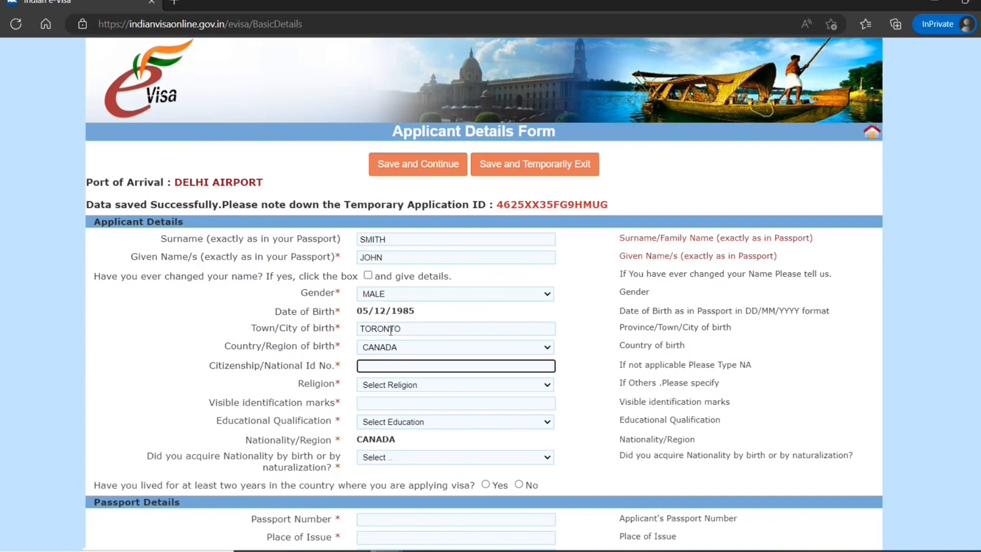
left_click(400, 385)
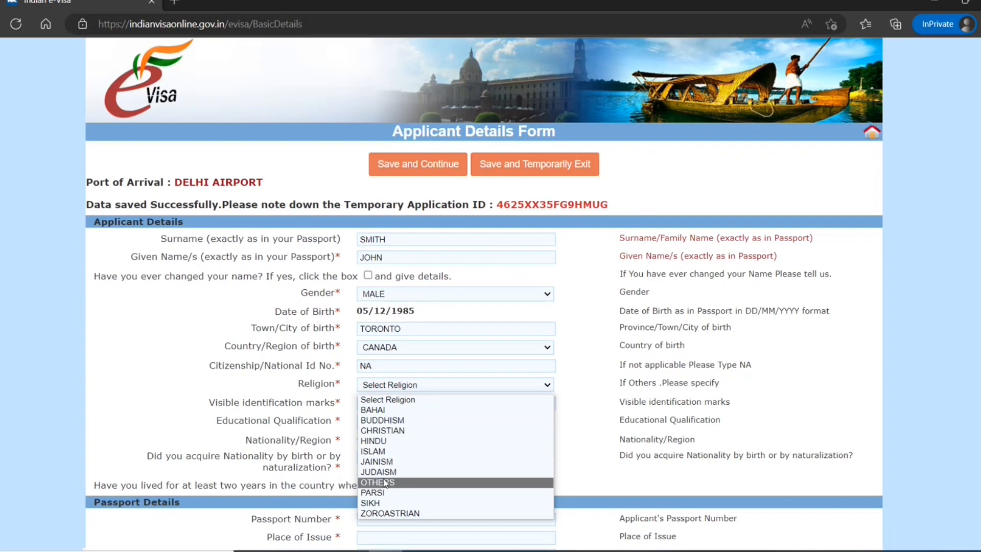
left_click(426, 442)
Enter identification marks 'one mole on hand' and education GRADUATE.
scroll(396, 327, "down", 2)
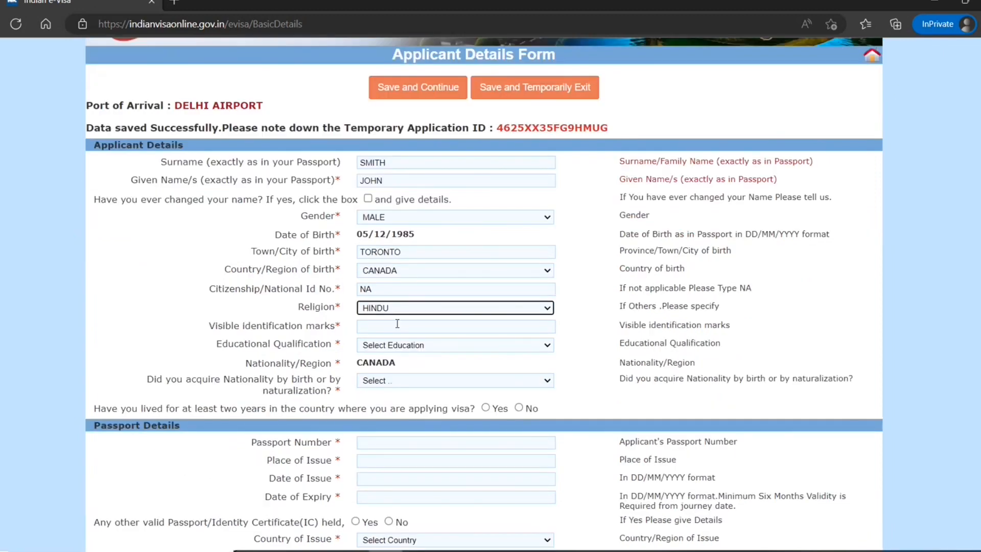
left_click(397, 325)
type("one m")
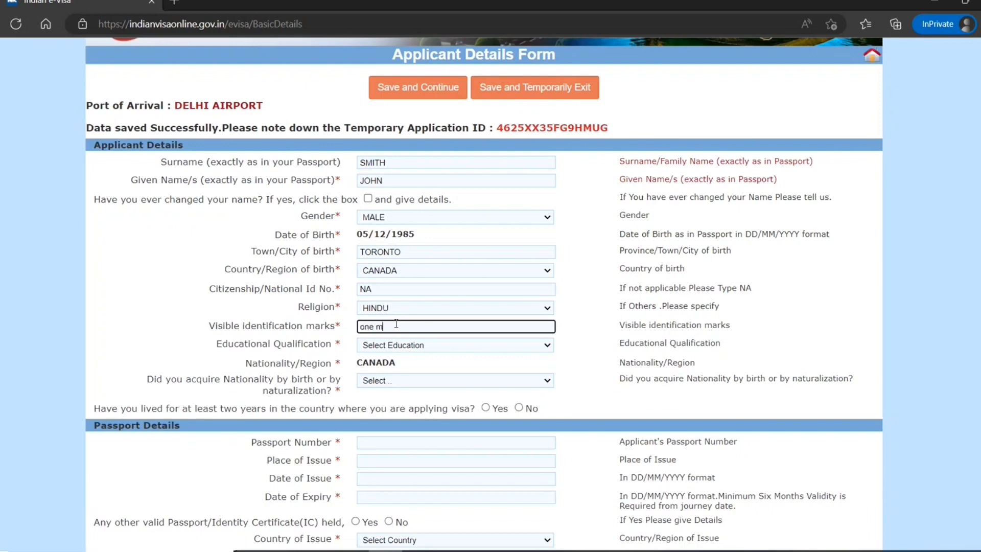
type("ole on hand")
left_click(574, 333)
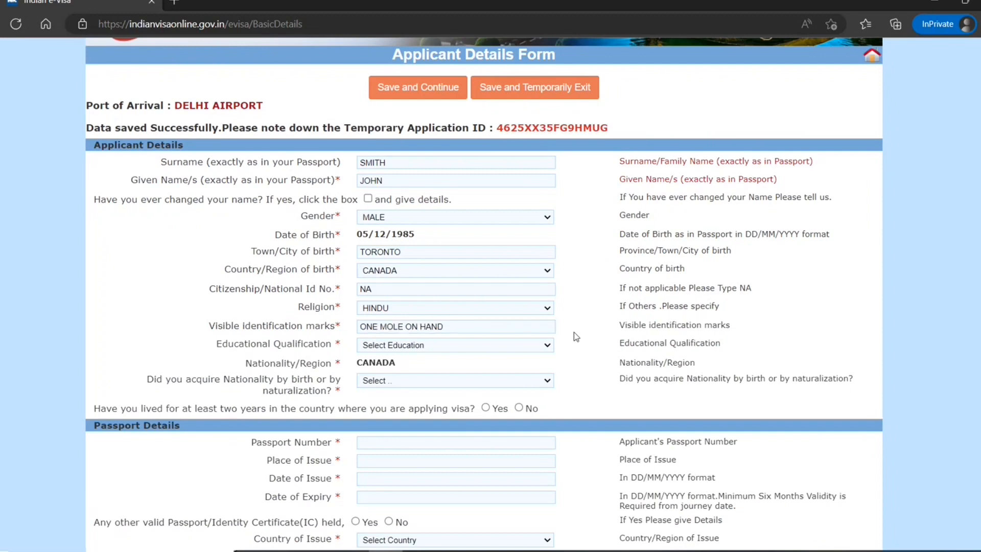
left_click(539, 347)
left_click(532, 380)
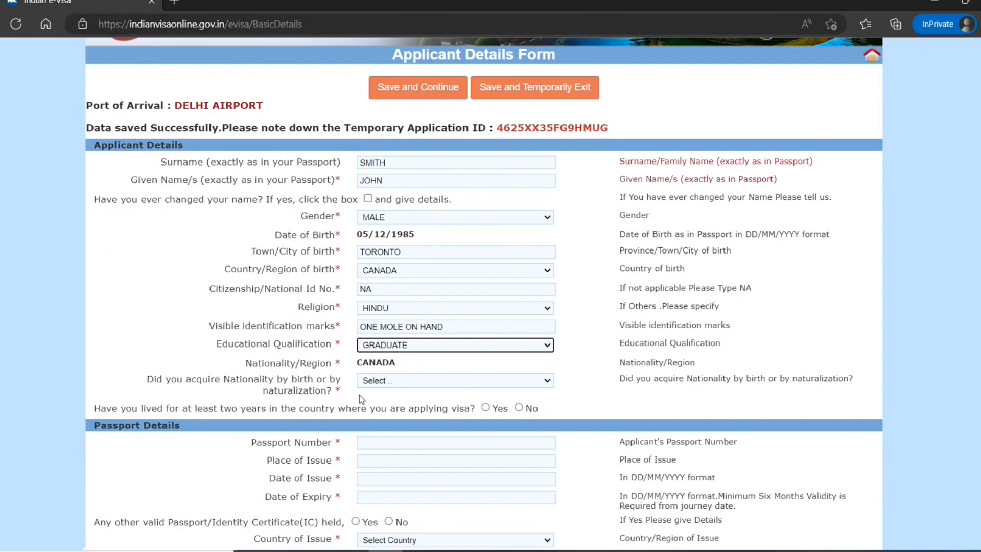
Set nationality acquired By Birth and answer Yes to two years' residence.
left_click(408, 382)
left_click(395, 407)
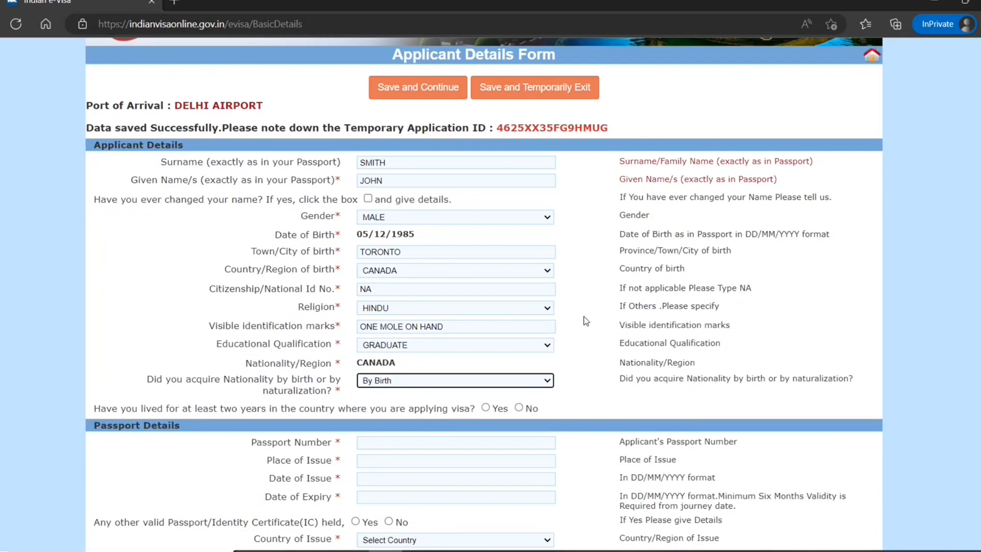
scroll(586, 321, "down", 2)
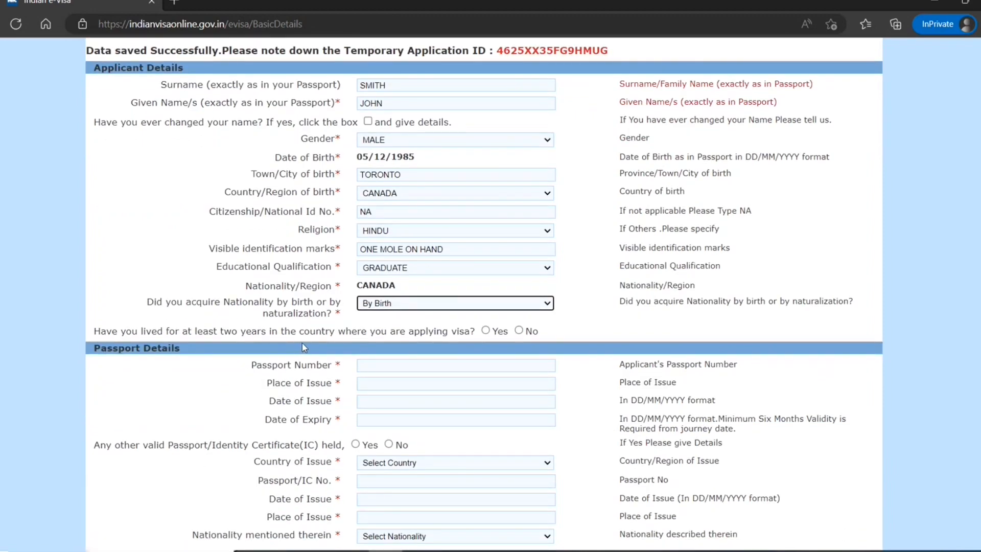
left_click(485, 330)
Enter the passport number and place of issue Toronto.
scroll(385, 348, "down", 1)
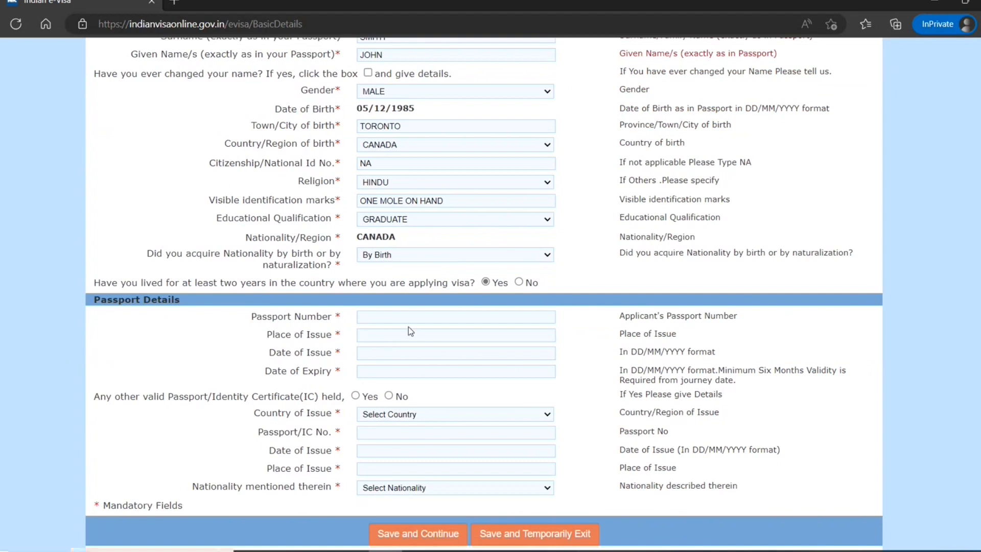
left_click(394, 317)
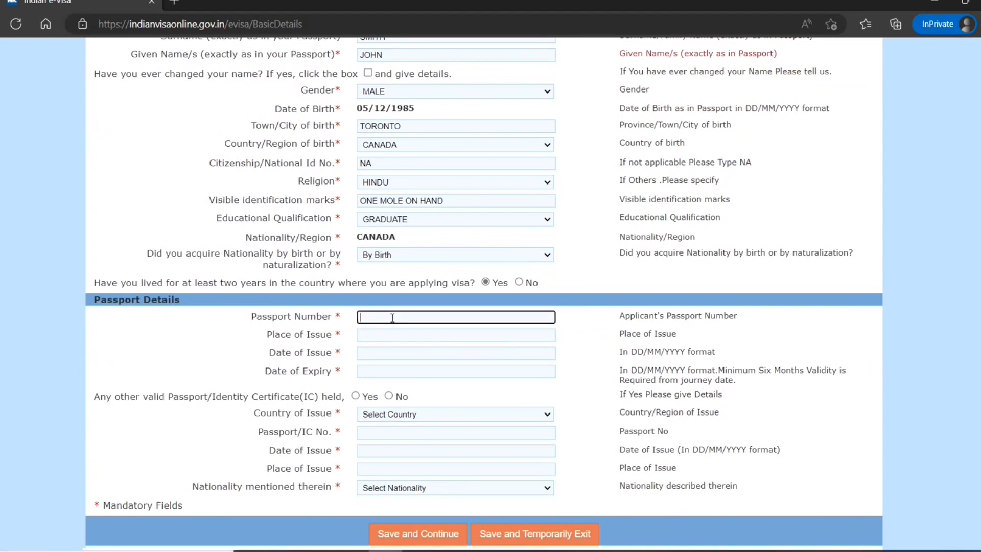
left_click(379, 334)
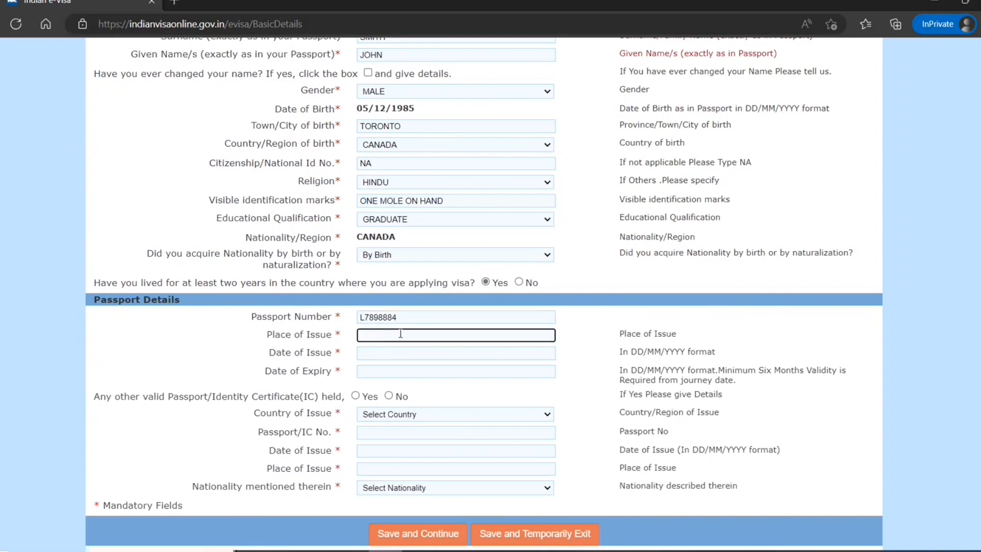
type("Toronto")
Set the passport issue date to 01/08/2022.
left_click(394, 354)
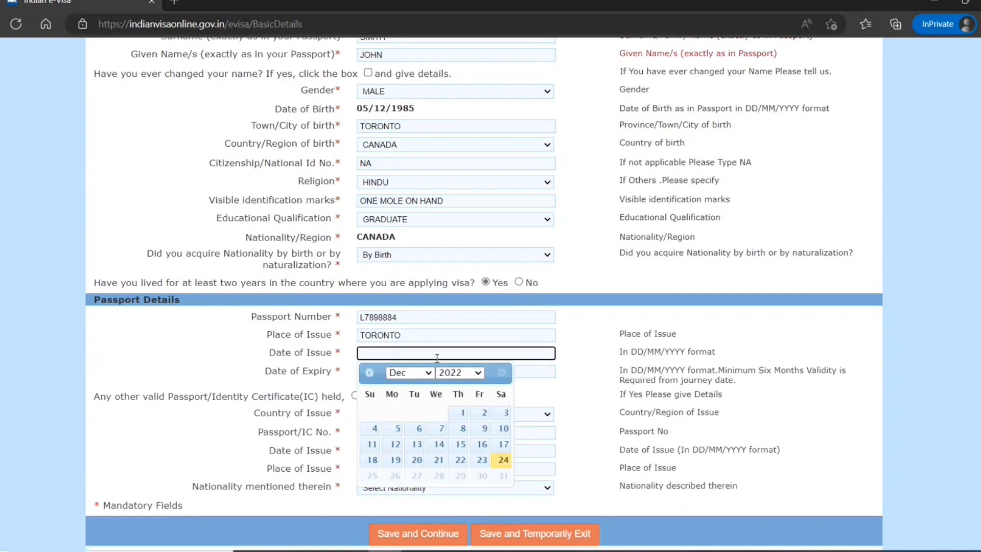
left_click(428, 377)
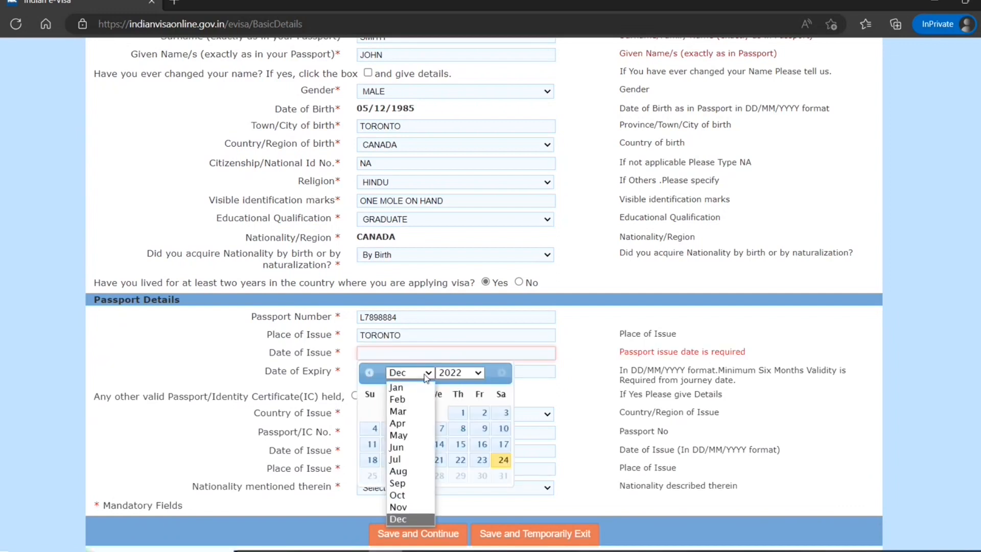
left_click(409, 470)
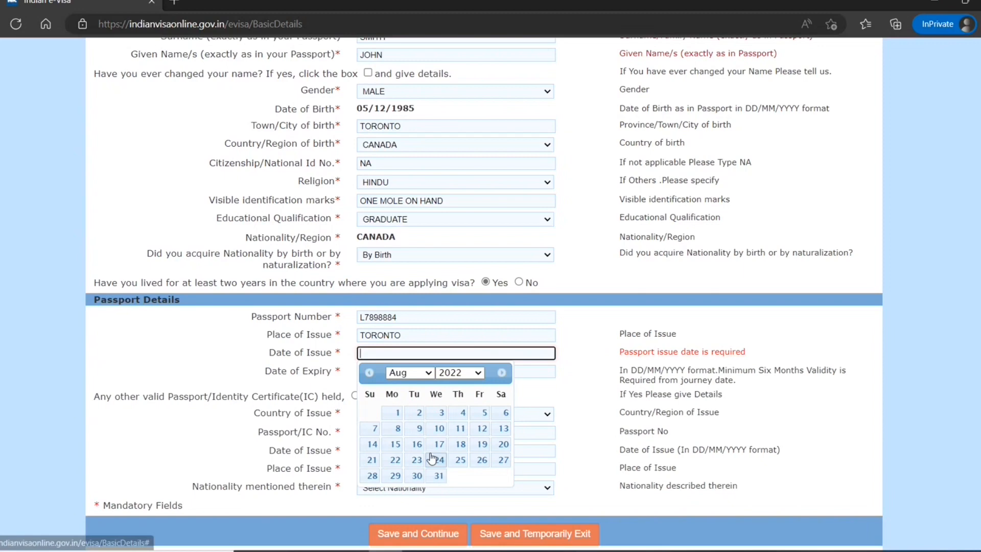
left_click(397, 413)
Set expiry to 31/07/2032, answer No to another passport, and save the page.
left_click(453, 371)
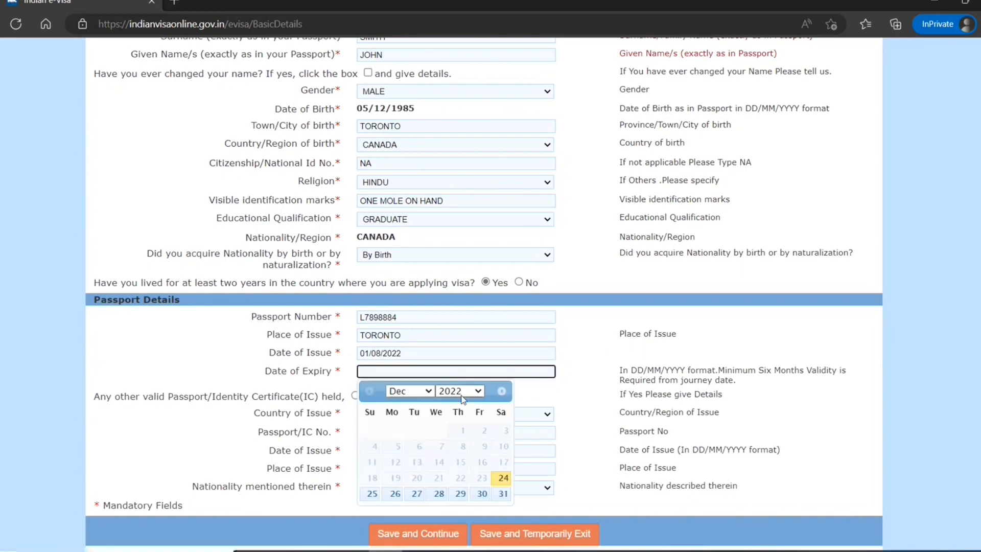
left_click(454, 391)
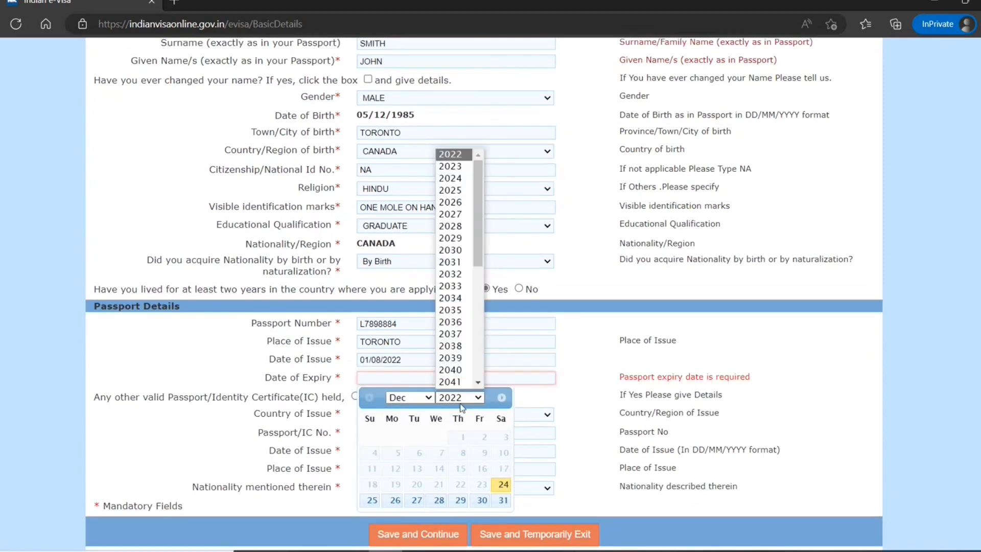
left_click(457, 274)
left_click(421, 402)
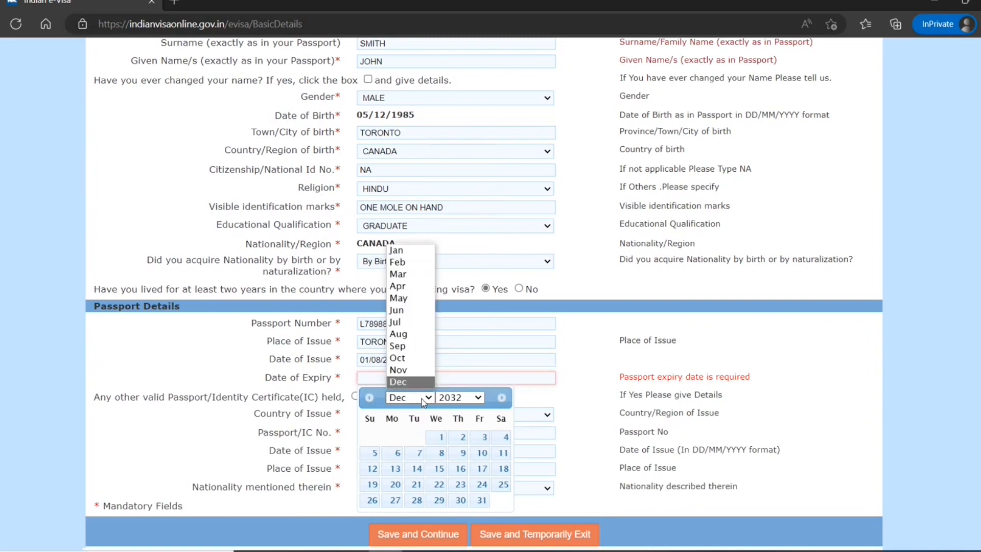
left_click(416, 322)
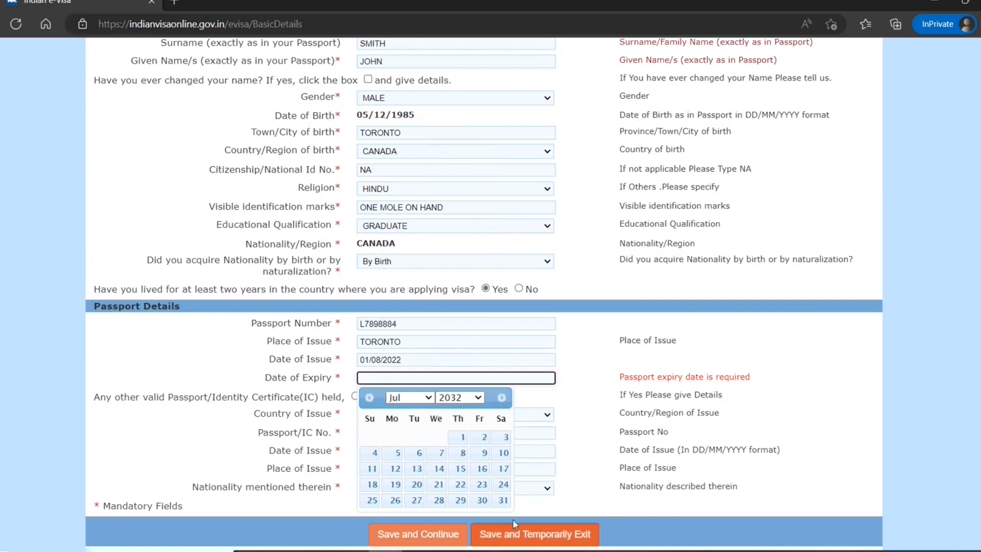
left_click(504, 500)
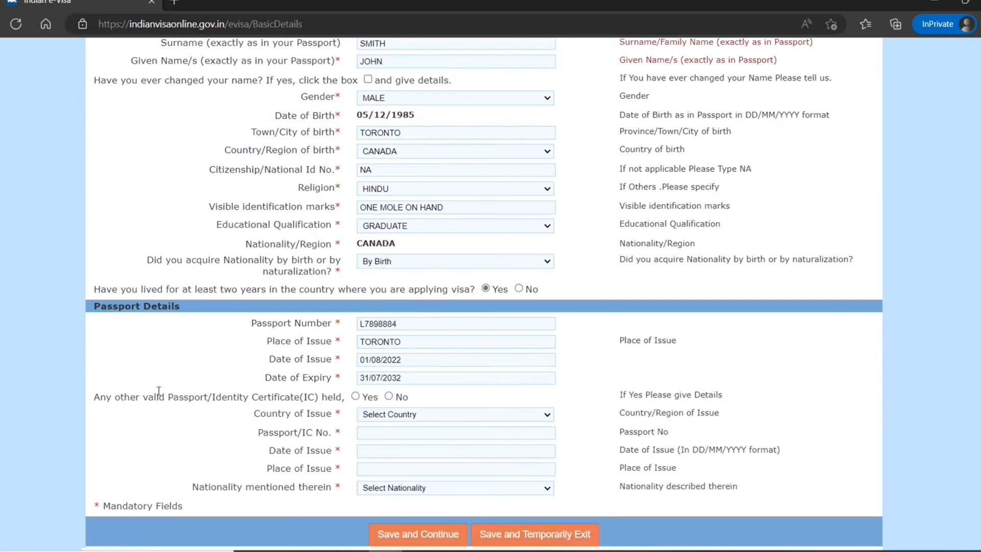
left_click(390, 397)
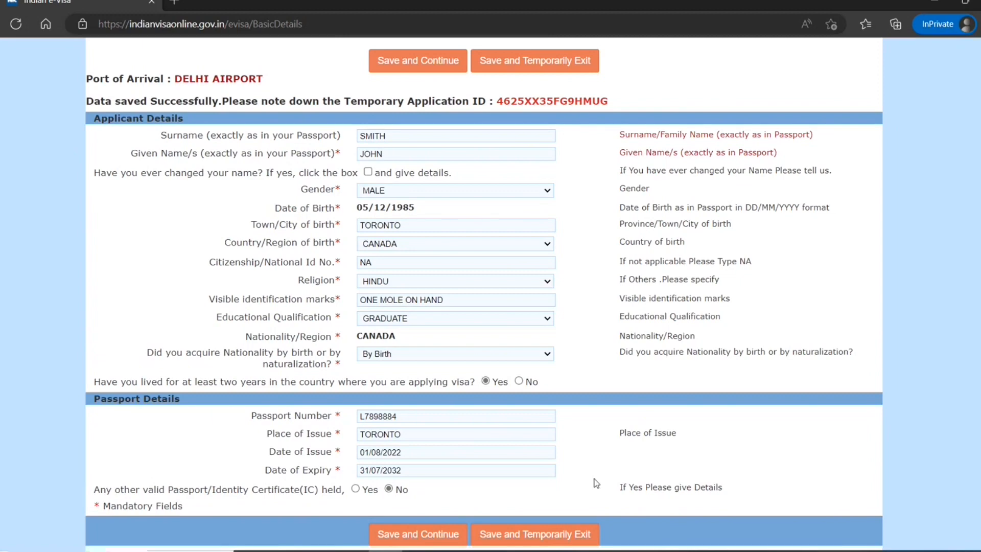
left_click(439, 534)
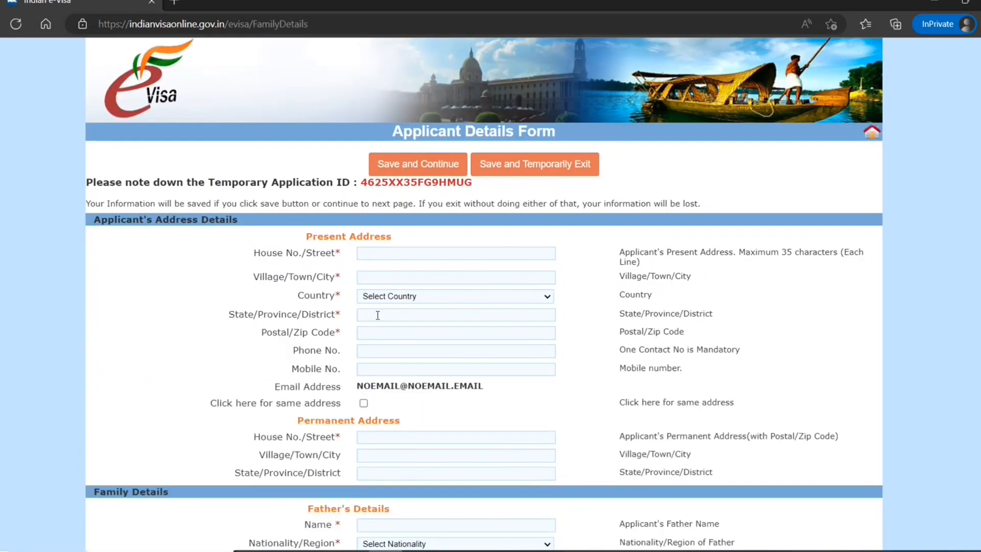
Enter the present street address, country CANADA, province ON and the postal code.
scroll(378, 315, "down", 3)
scroll(378, 315, "up", 3)
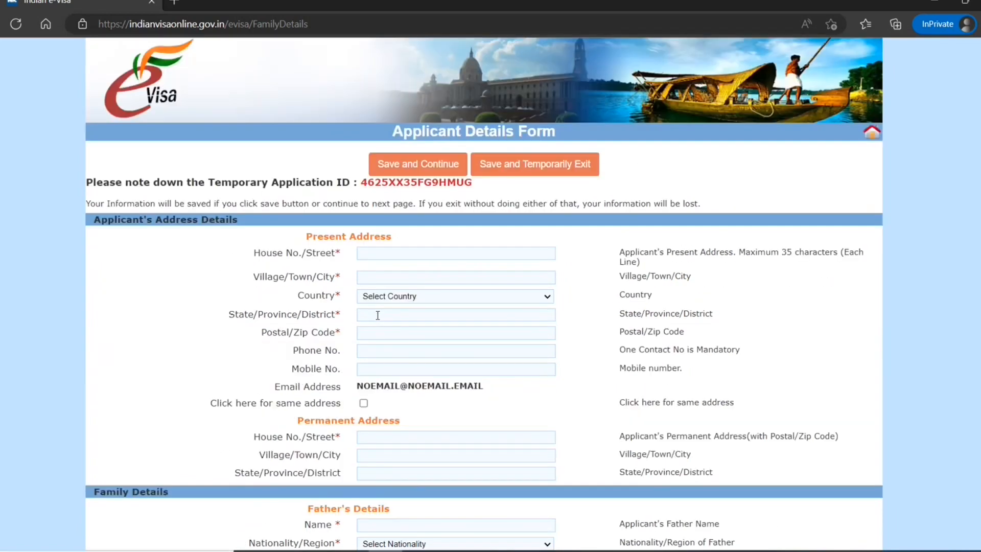
left_click(402, 253)
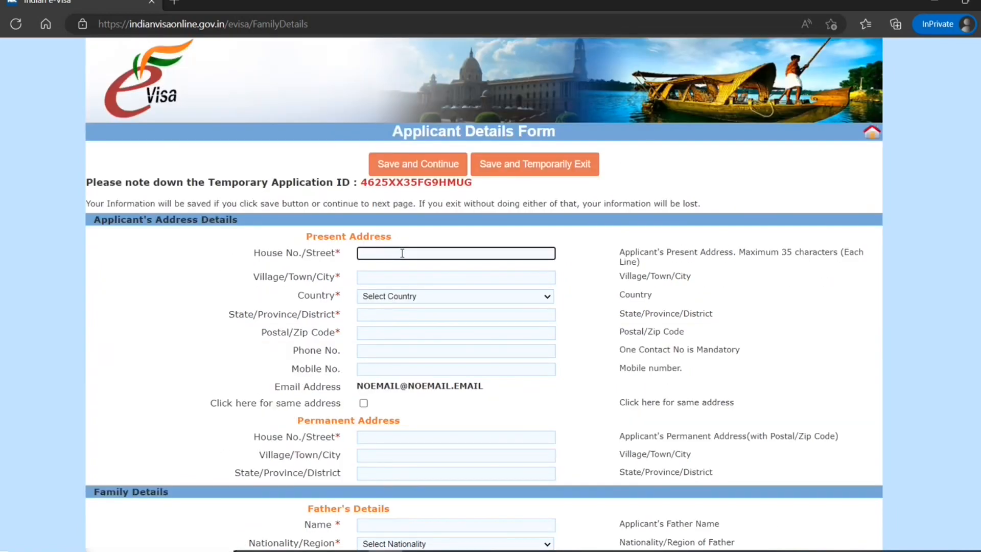
type("1 torontonian st")
key("Tab")
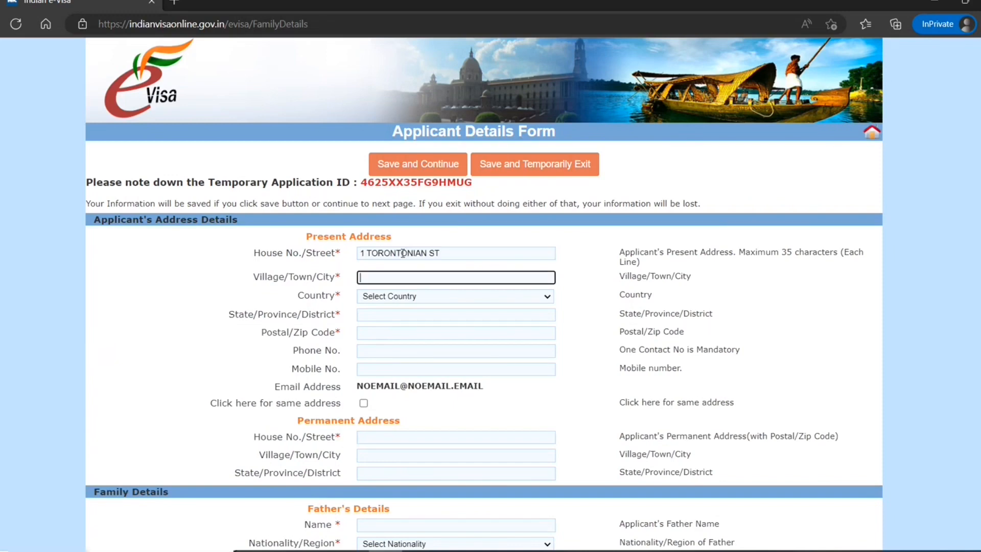
type("toronto")
key("Tab")
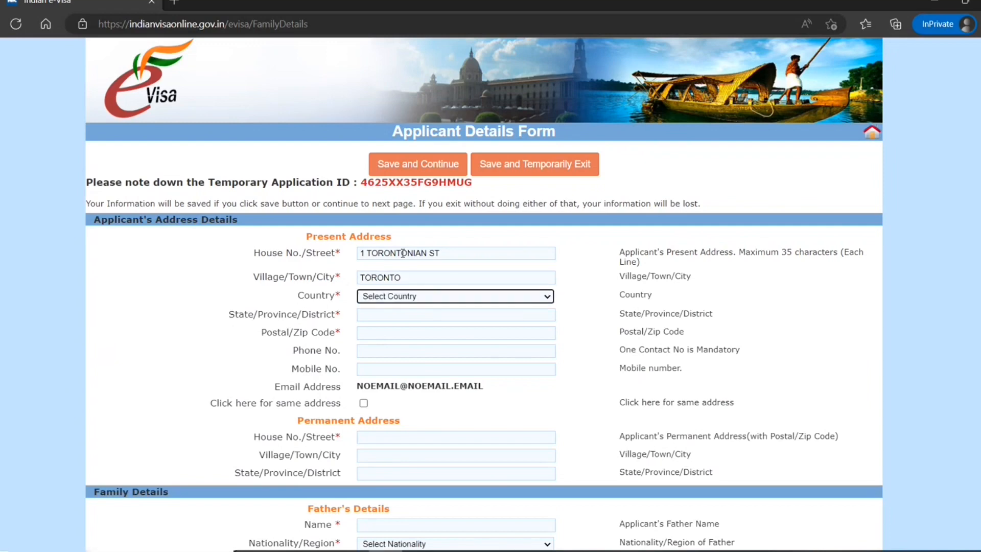
type("can")
key("Tab")
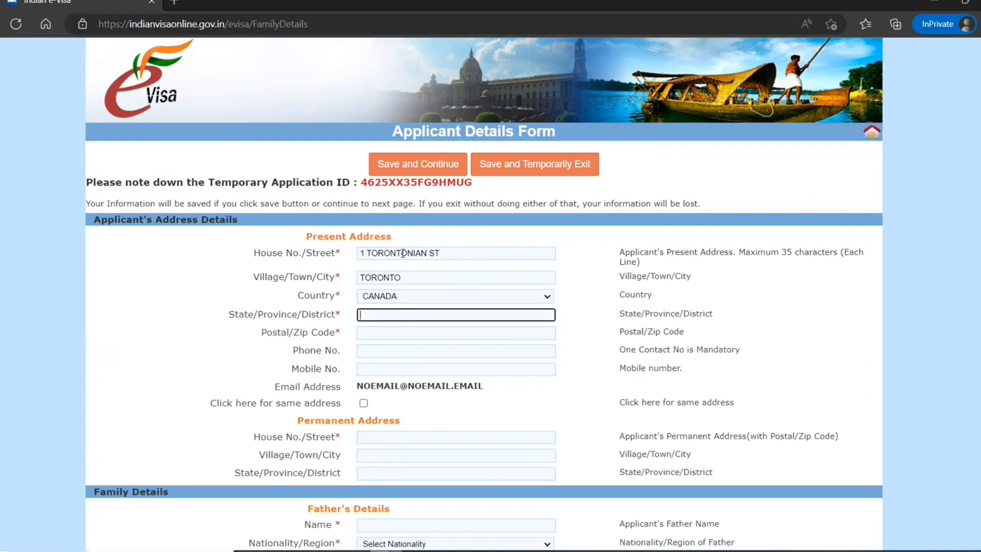
type("on")
key("Tab")
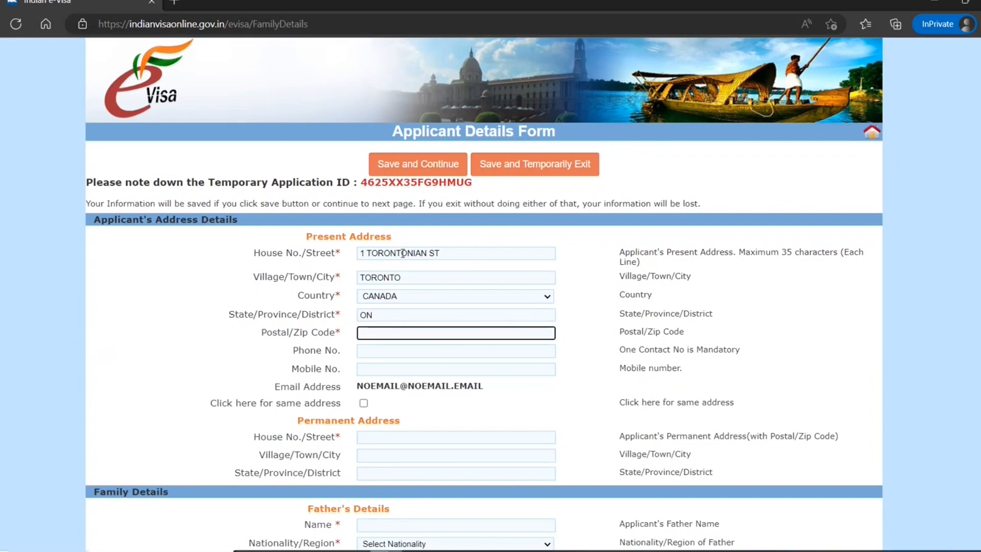
type("m0g5y8")
key("Tab")
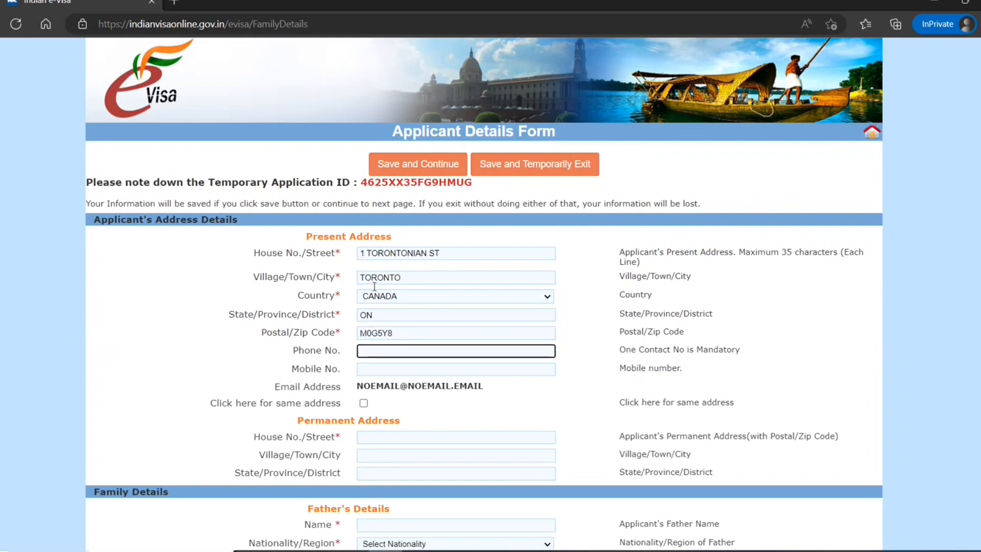
scroll(374, 286, "down", 1)
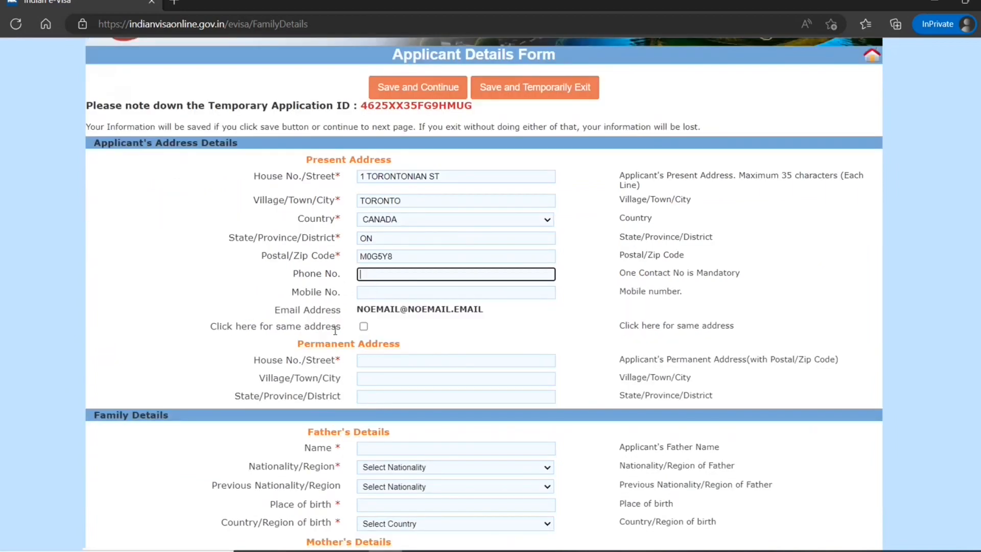
Copy the present address to the permanent address and set father's nationality to CANADA.
left_click(363, 326)
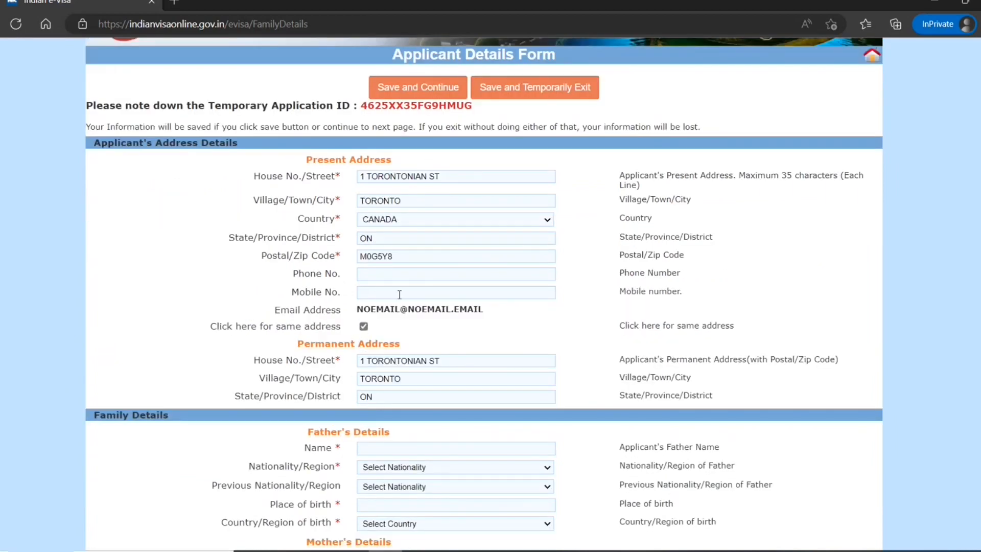
scroll(345, 442, "down", 4)
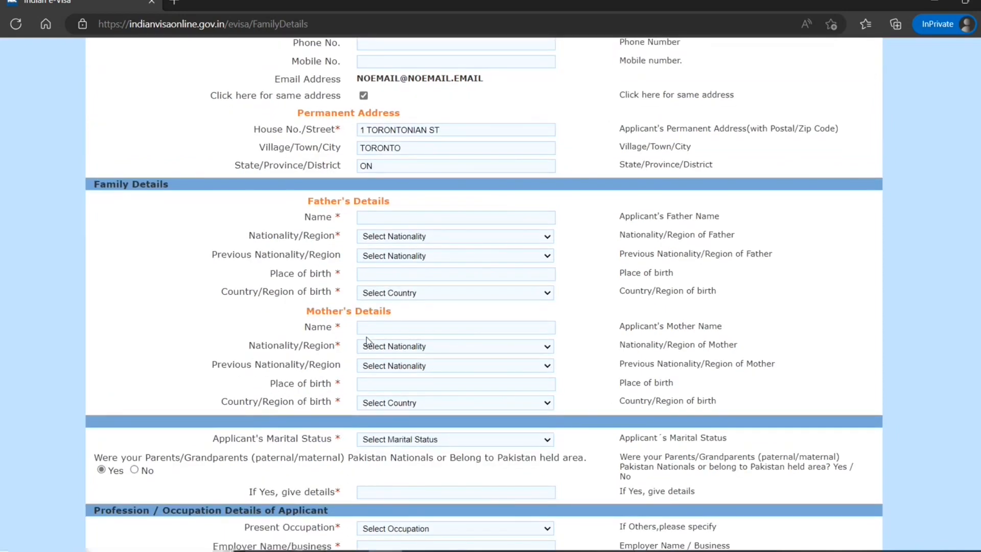
scroll(375, 332, "down", 3)
scroll(378, 327, "up", 5)
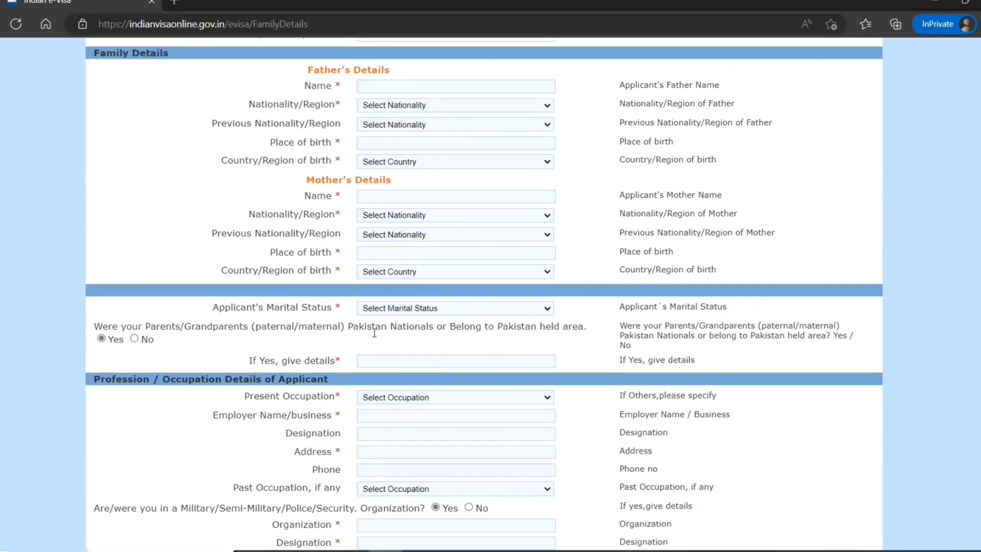
left_click(383, 294)
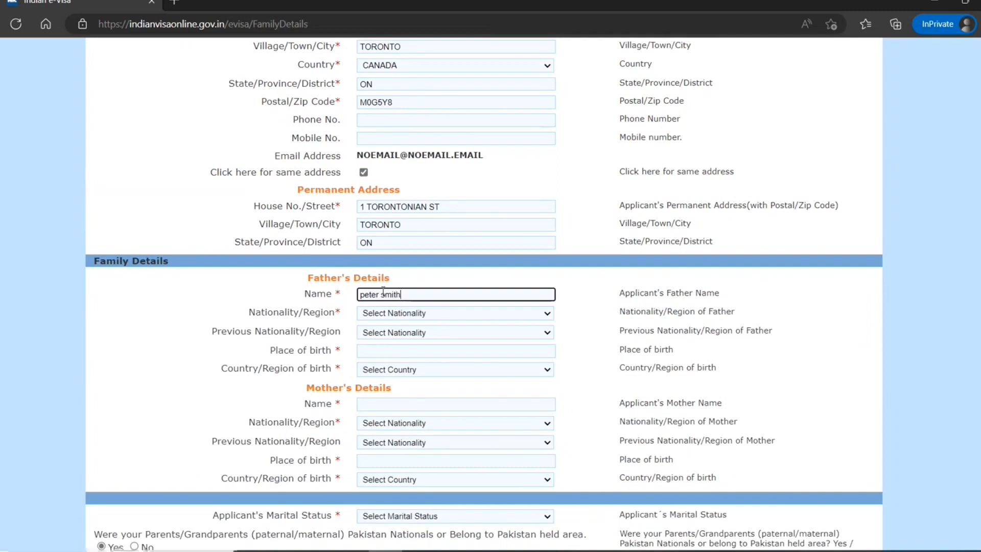
left_click(380, 321)
left_click(380, 316)
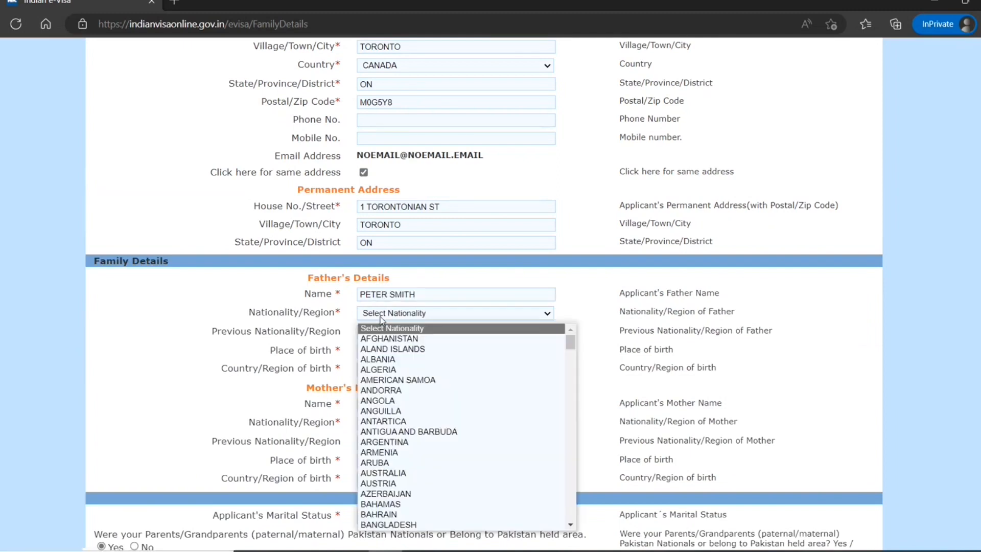
scroll(384, 492, "down", 1)
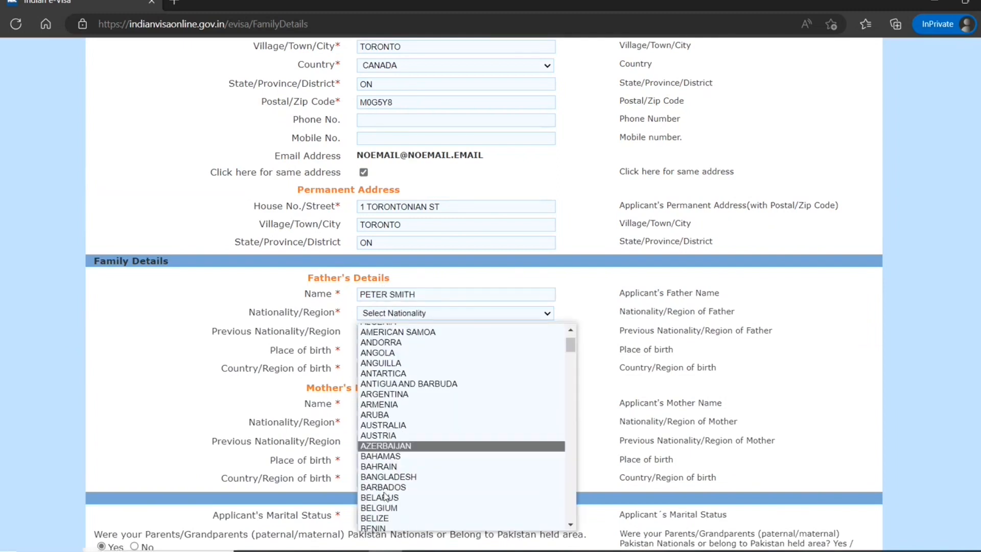
scroll(384, 495, "down", 5)
left_click(394, 422)
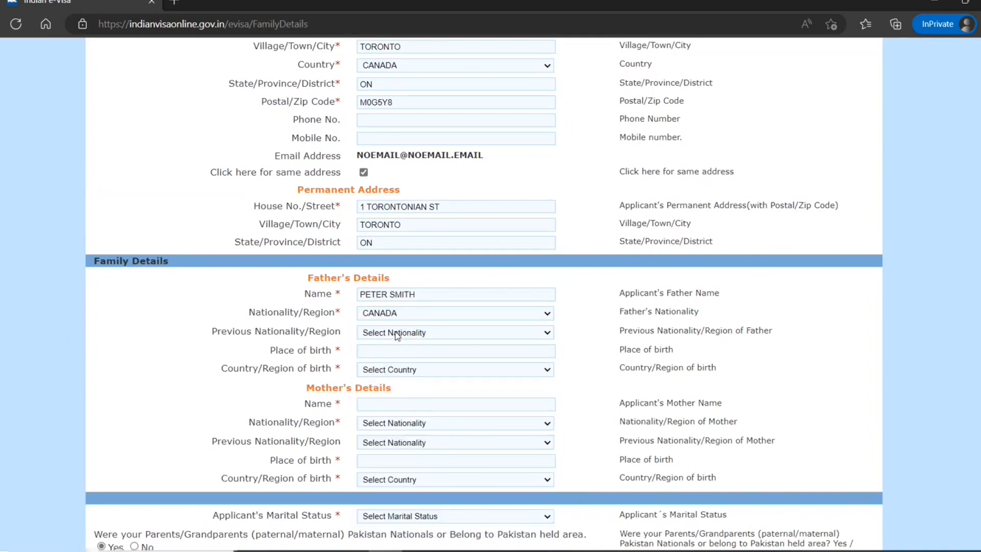
Enter the father's birthplace as TORONTO, CANADA.
left_click(376, 351)
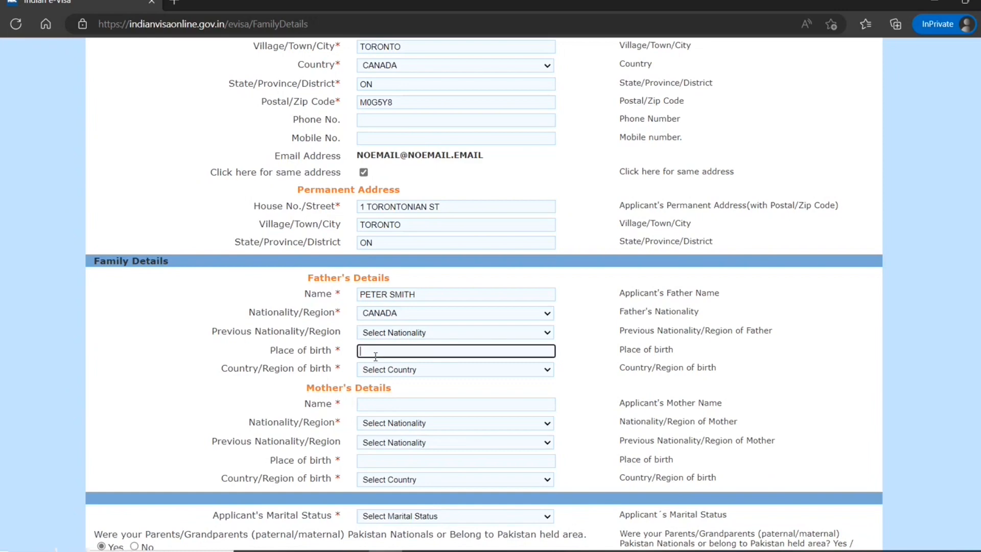
type("toronto")
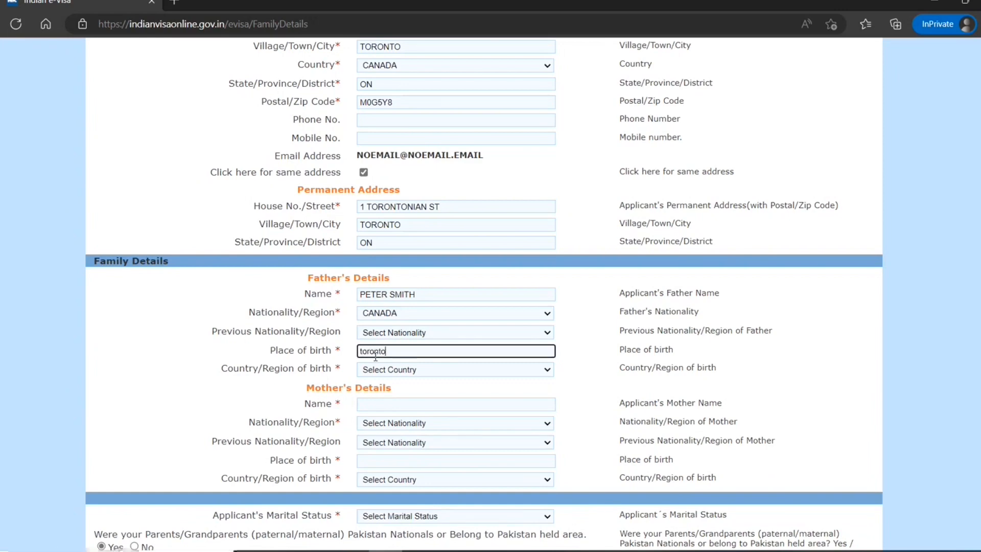
key("Tab")
key("c")
key("c")
key("c")
key("c")
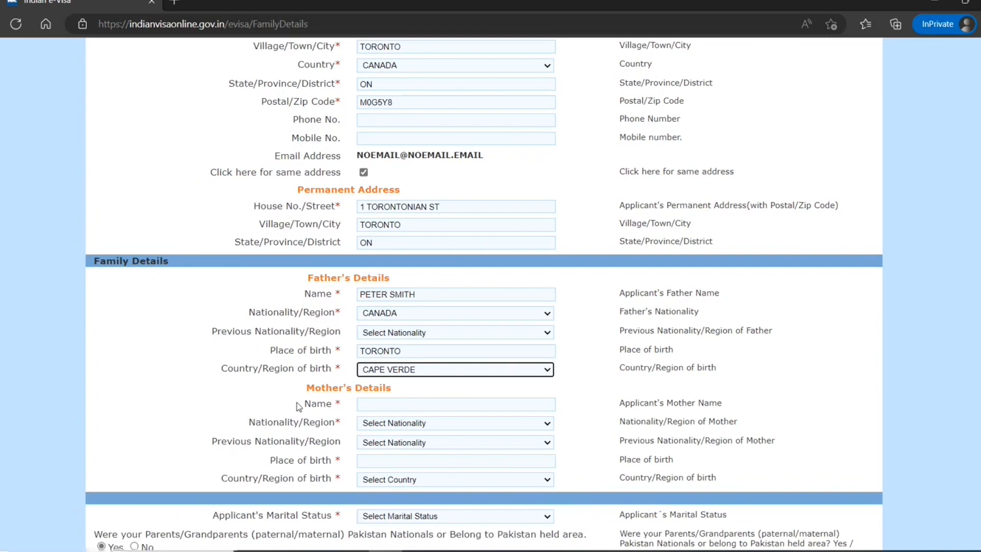
left_click(378, 372)
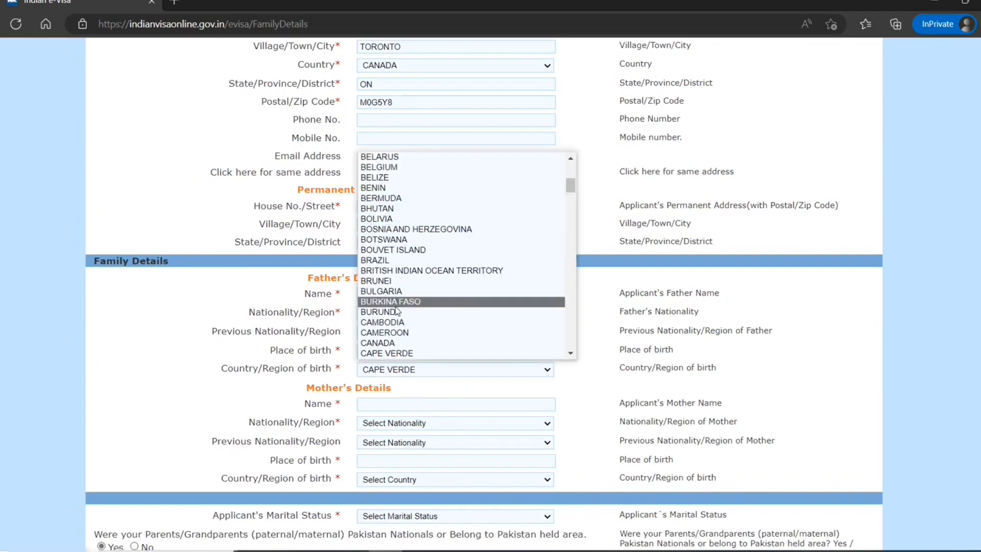
left_click(380, 343)
scroll(375, 331, "down", 2)
left_click(375, 330)
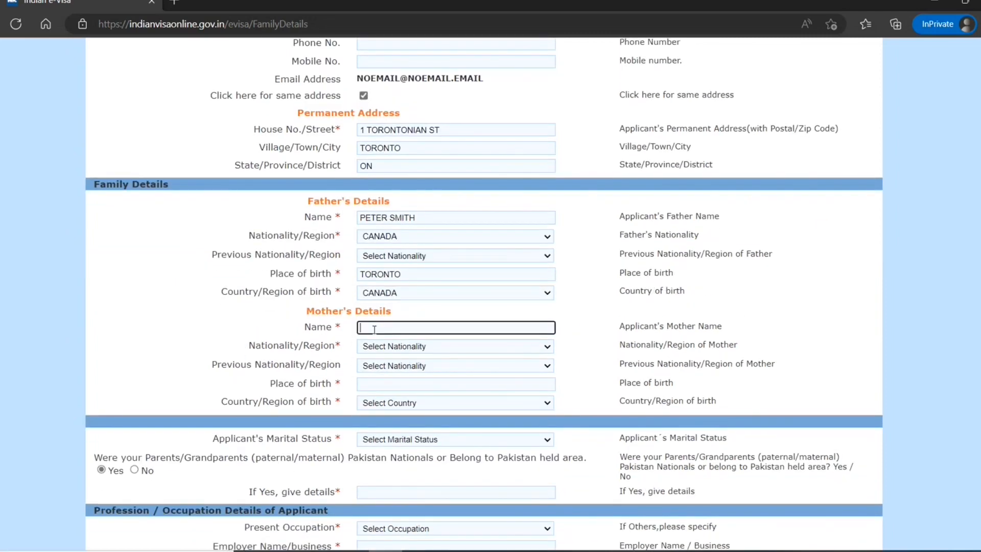
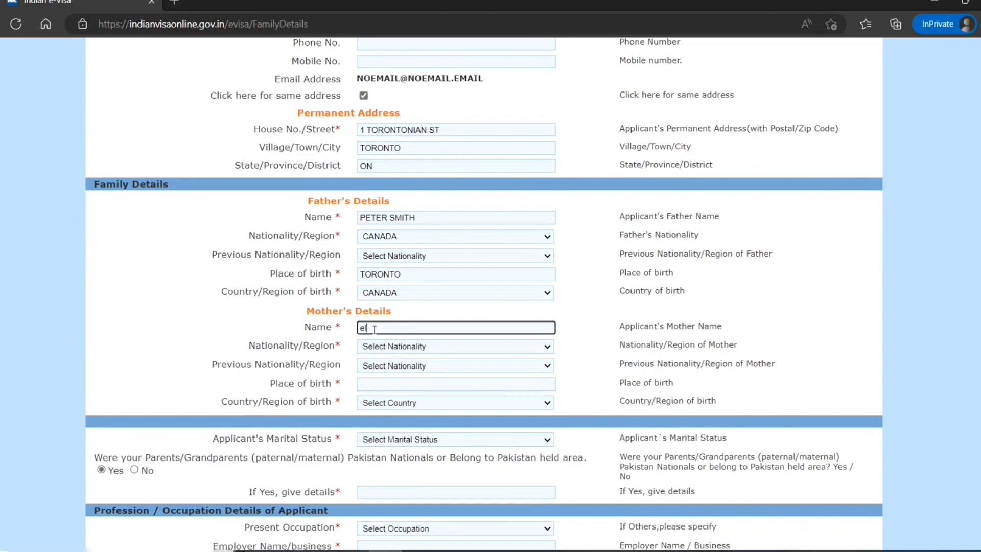
Enter the mother's full name and set her nationality to CANADA.
key("Tab")
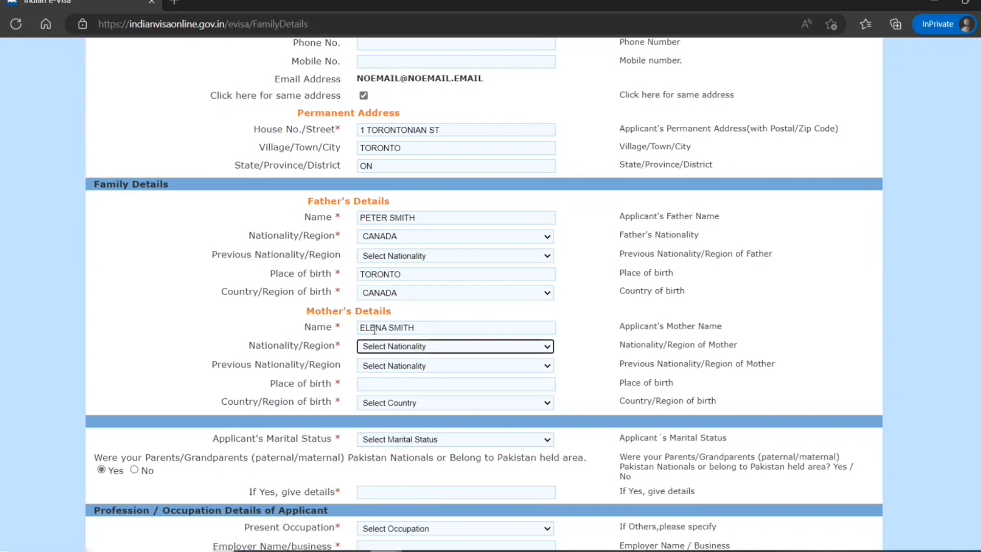
key("c")
key("a")
key("n")
key("Tab")
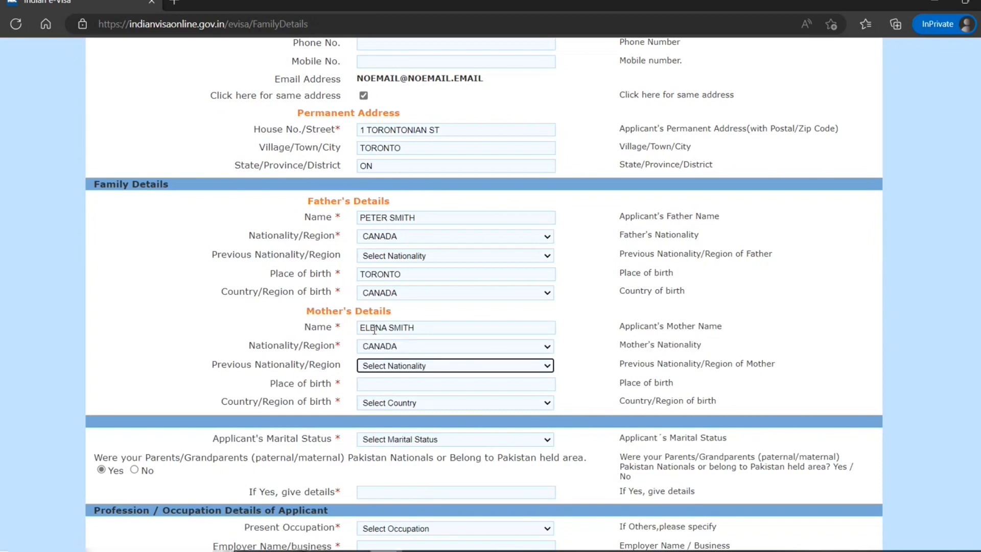
key("Tab")
Give the mother's place of birth as TORONTO and country of birth as CANADA.
type("tor")
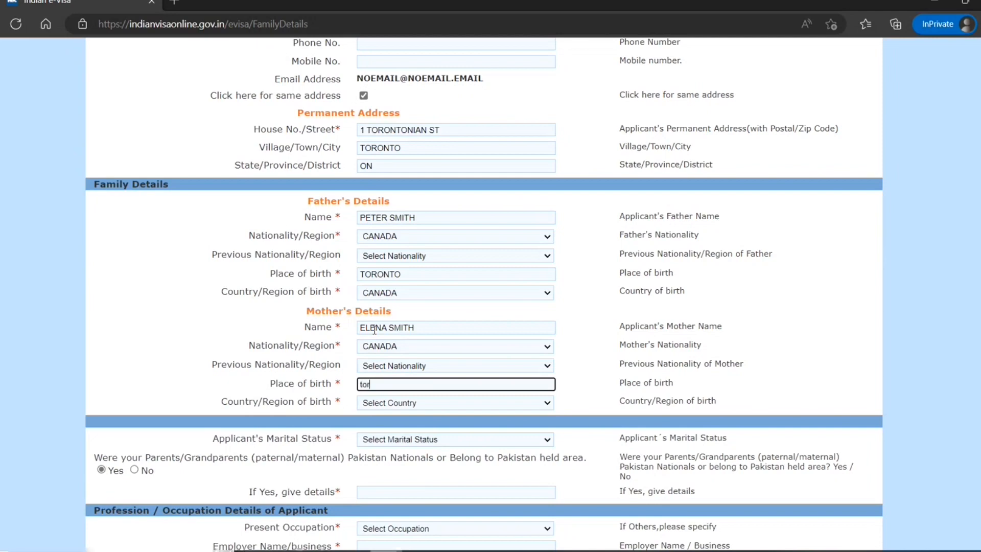
type("onto")
key("Tab")
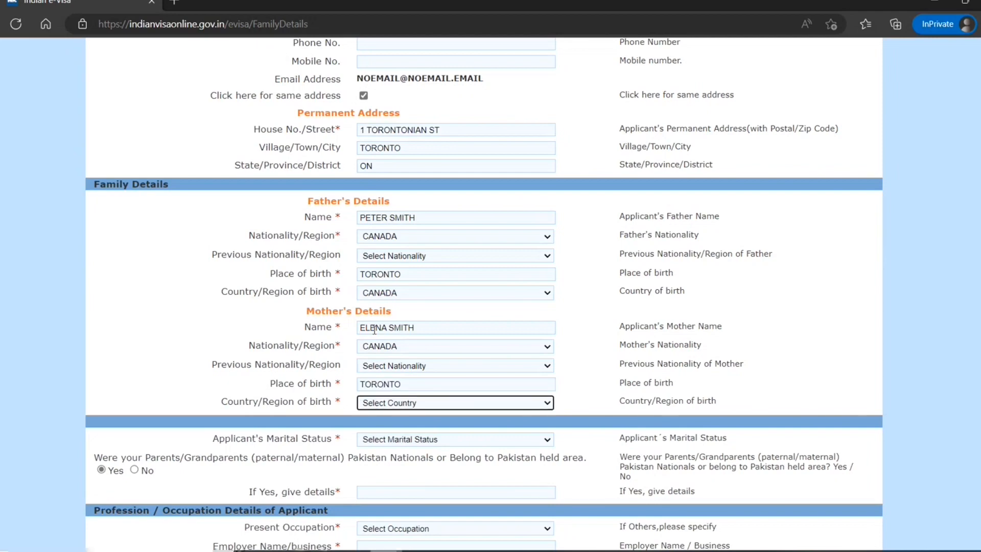
key("c")
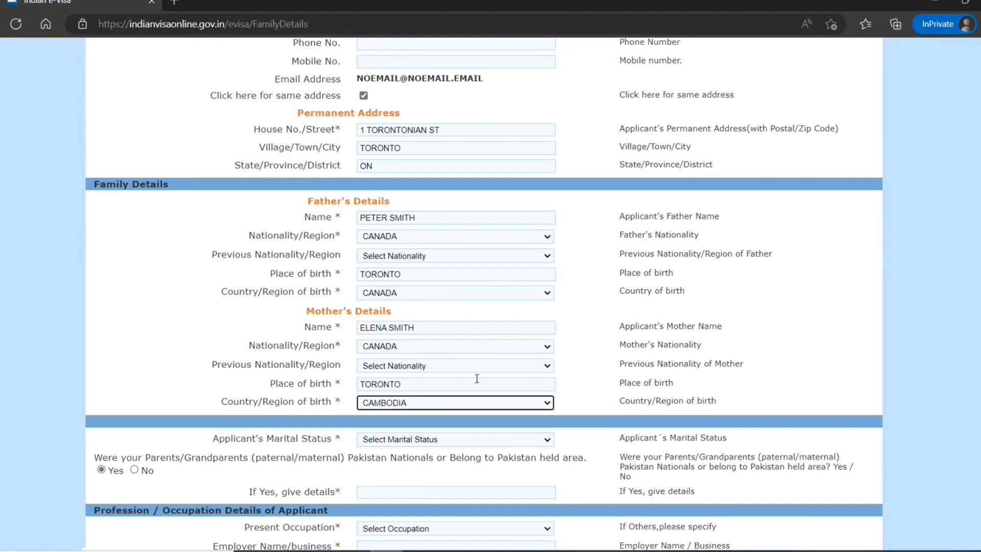
left_click(457, 406)
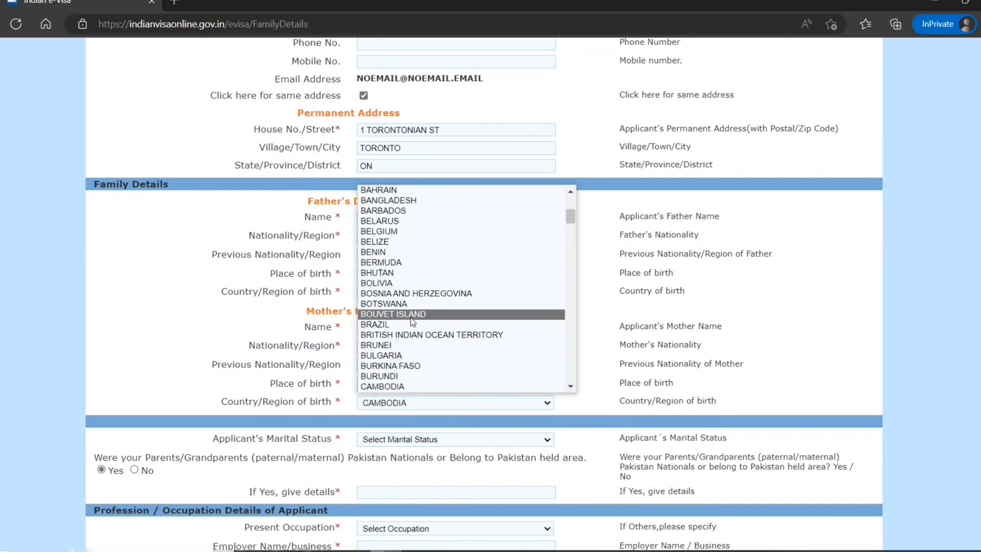
scroll(400, 374, "down", 2)
left_click(397, 348)
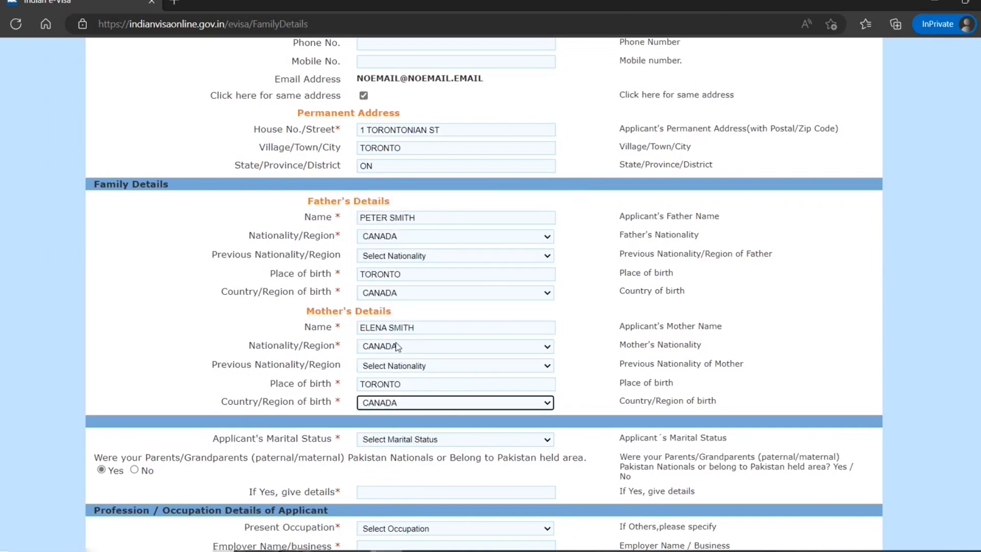
Choose SINGLE for marital status and mark No for Pakistani parents or grandparents.
left_click(388, 439)
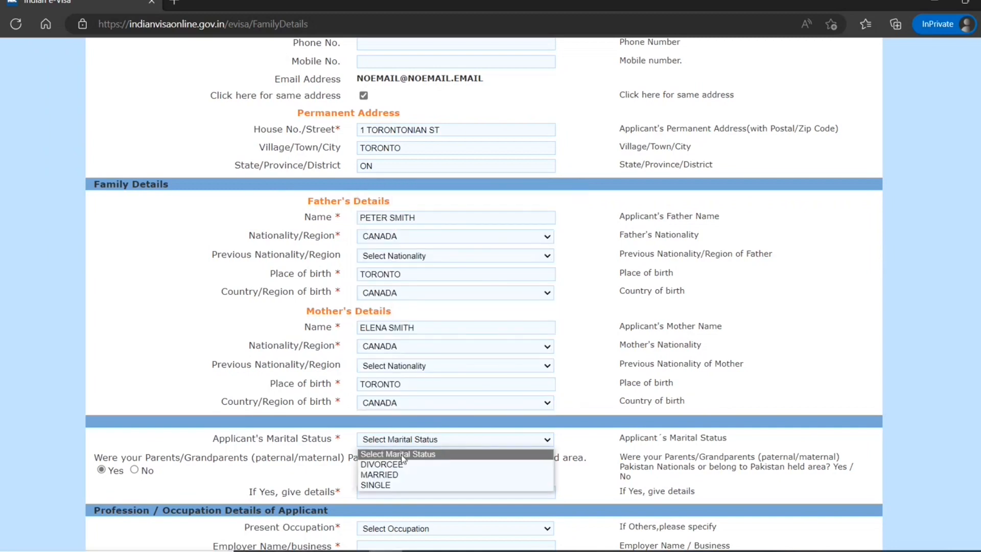
left_click(378, 486)
scroll(315, 452, "down", 3)
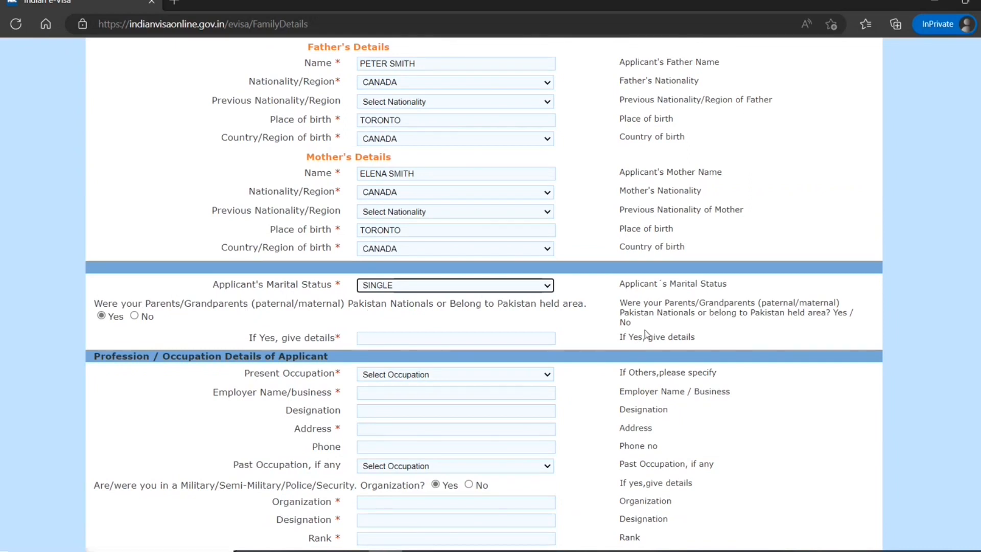
scroll(546, 339, "down", 1)
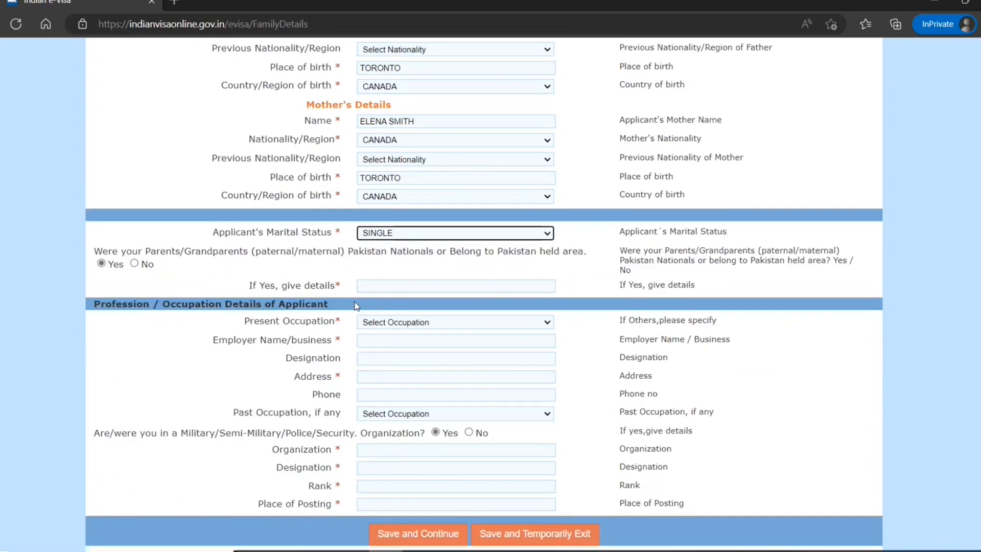
left_click(135, 263)
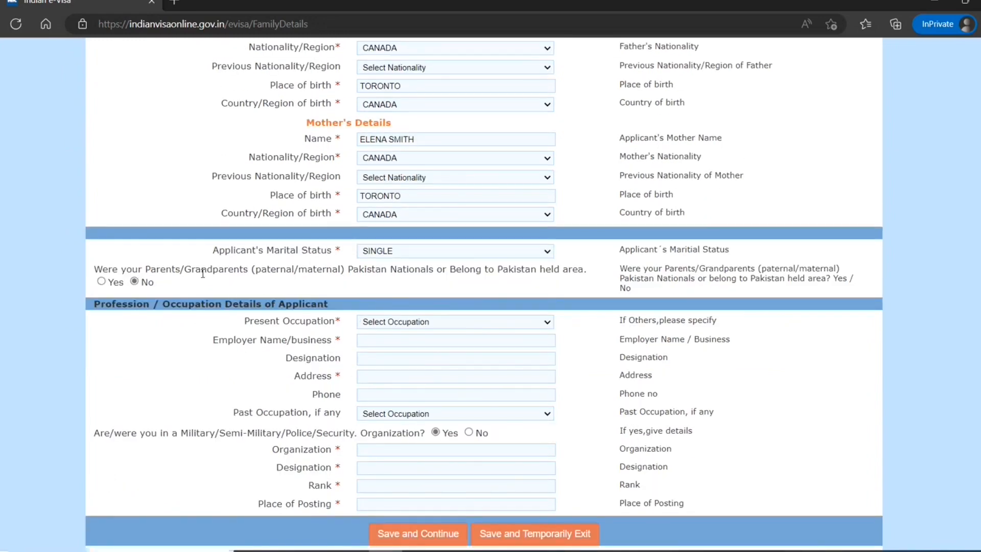
left_click(415, 322)
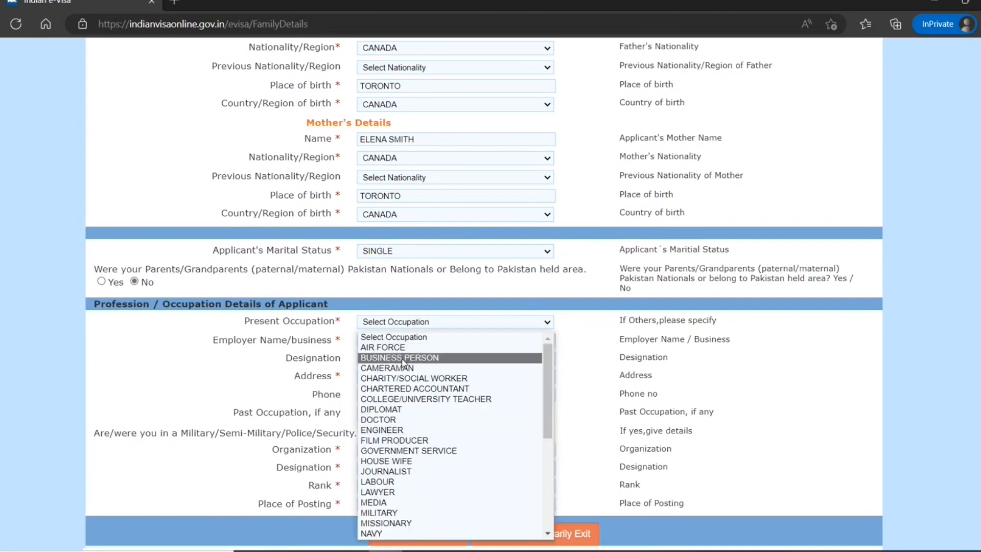
Set present occupation to ENGINEER with employer TORONTO ENGINEERING WORKS.
left_click(399, 430)
left_click(378, 341)
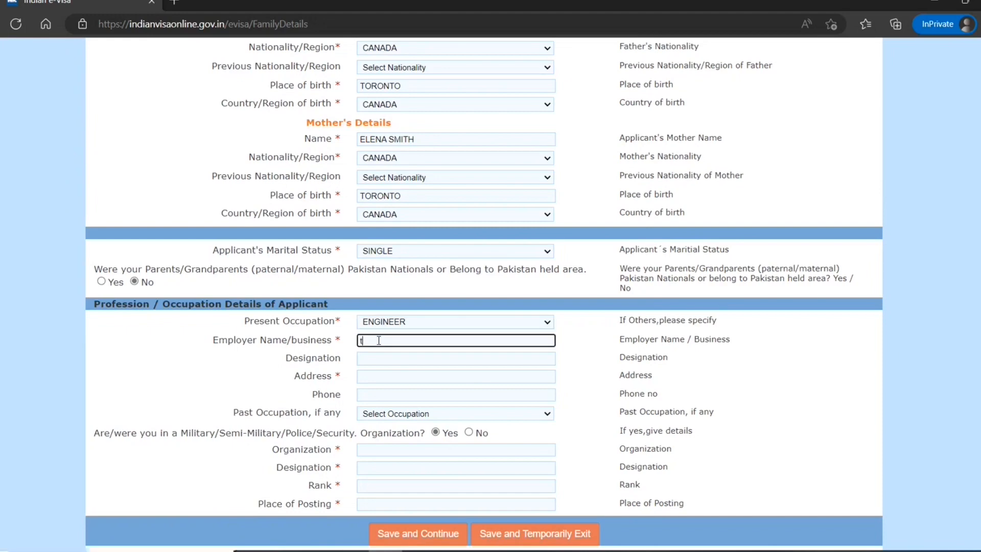
type("toronto engineering works")
left_click(442, 426)
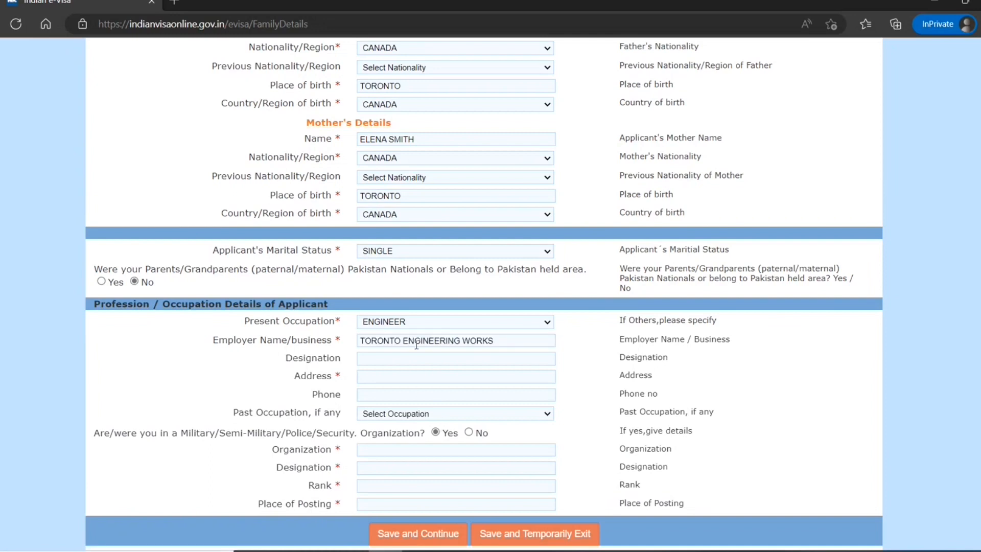
Enter the employer's address, answer No to the military/police question, and try saving.
left_click(381, 377)
type("2")
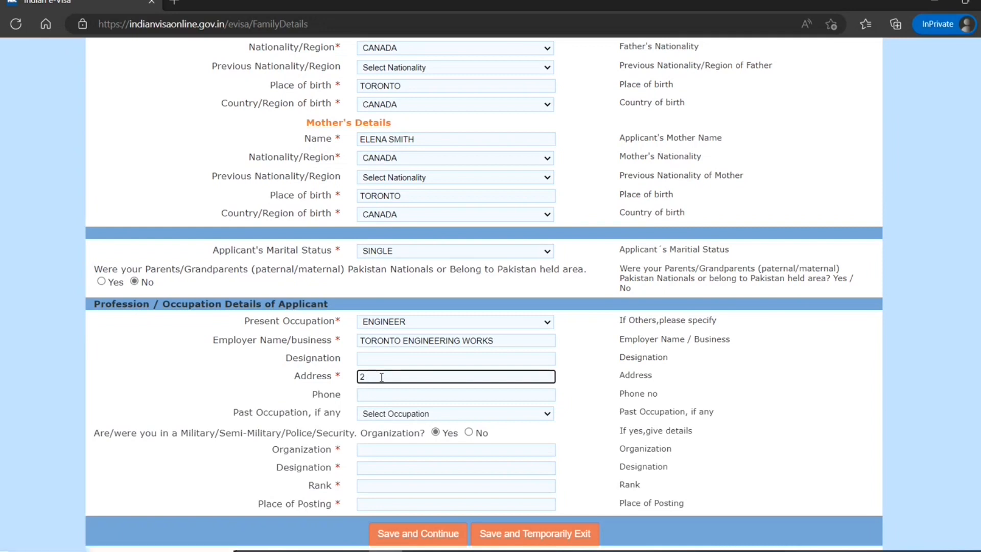
type("toronto")
type("onia")
type(" st")
type(" toronto ")
type("on ")
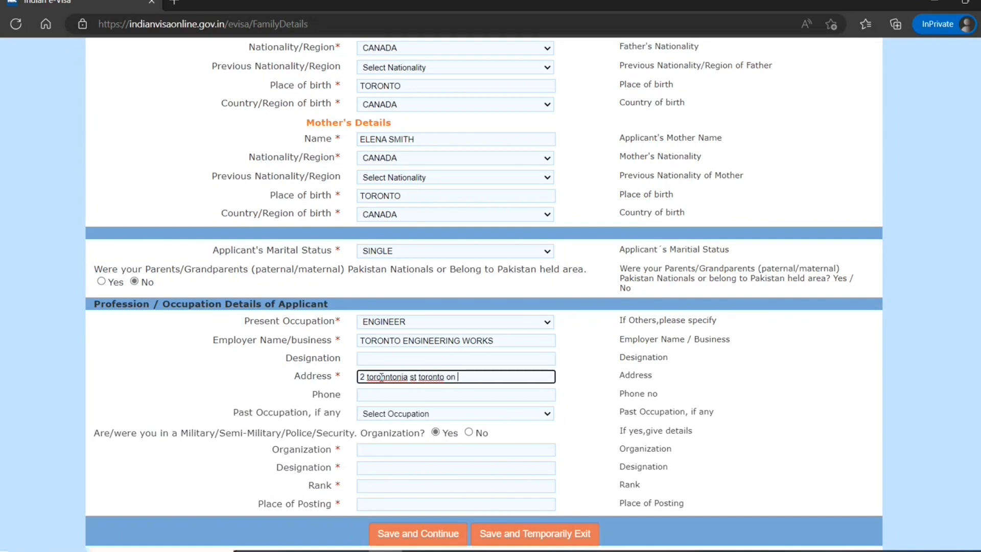
type("l9d5t6")
key("Tab")
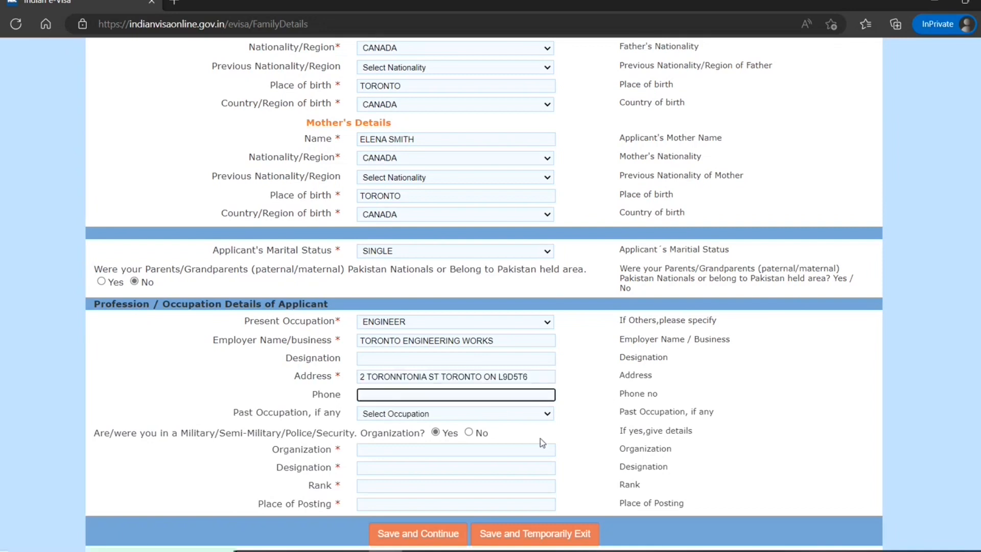
left_click(465, 416)
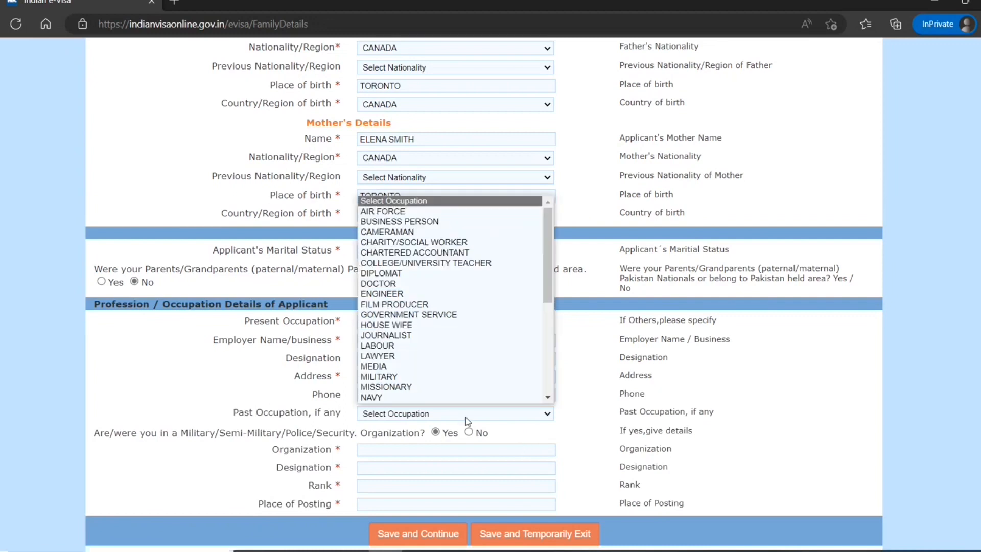
left_click(593, 435)
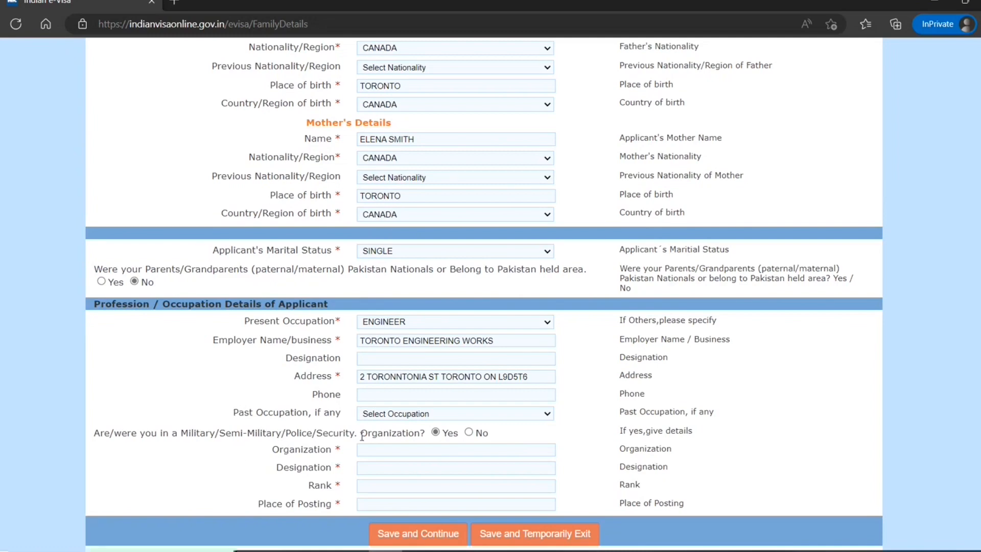
left_click(469, 432)
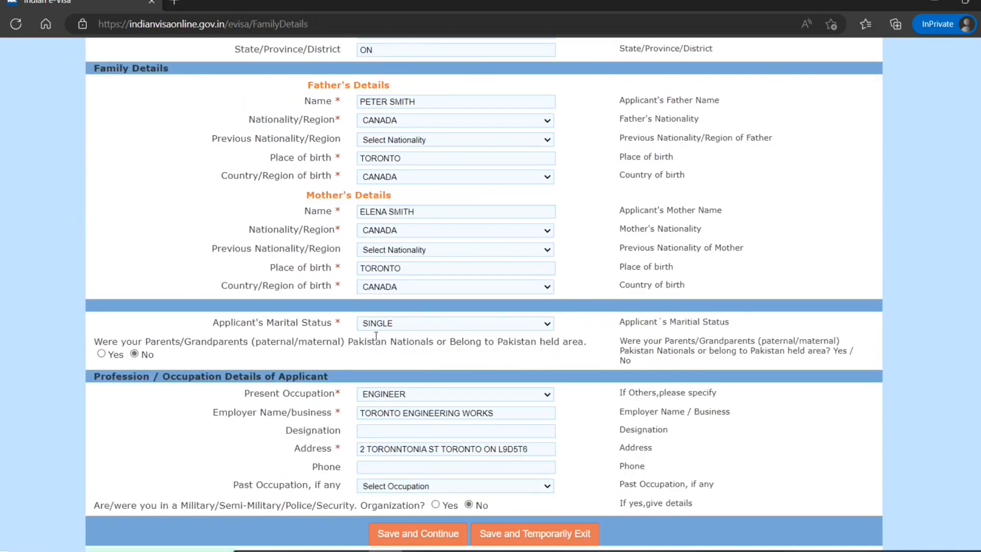
left_click(424, 535)
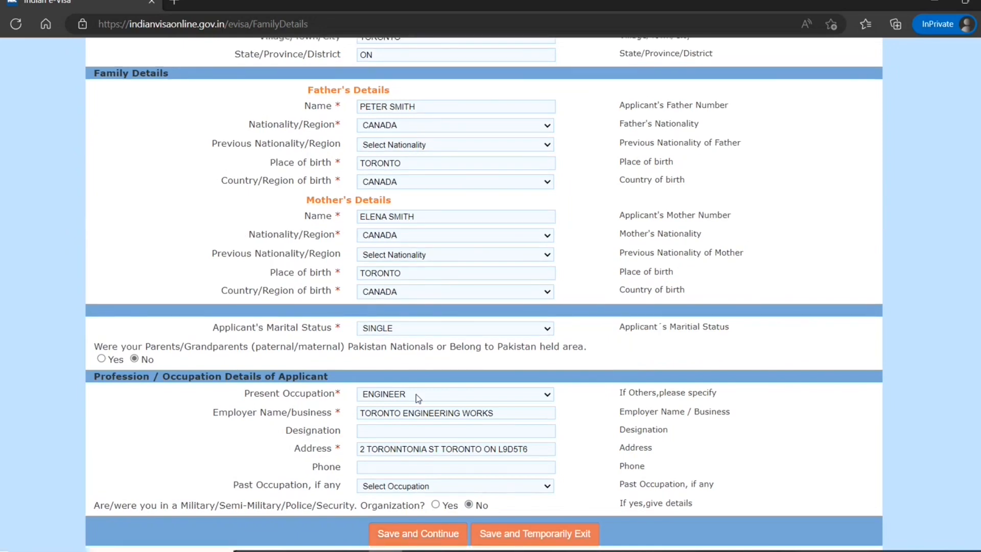
scroll(418, 399, "up", 6)
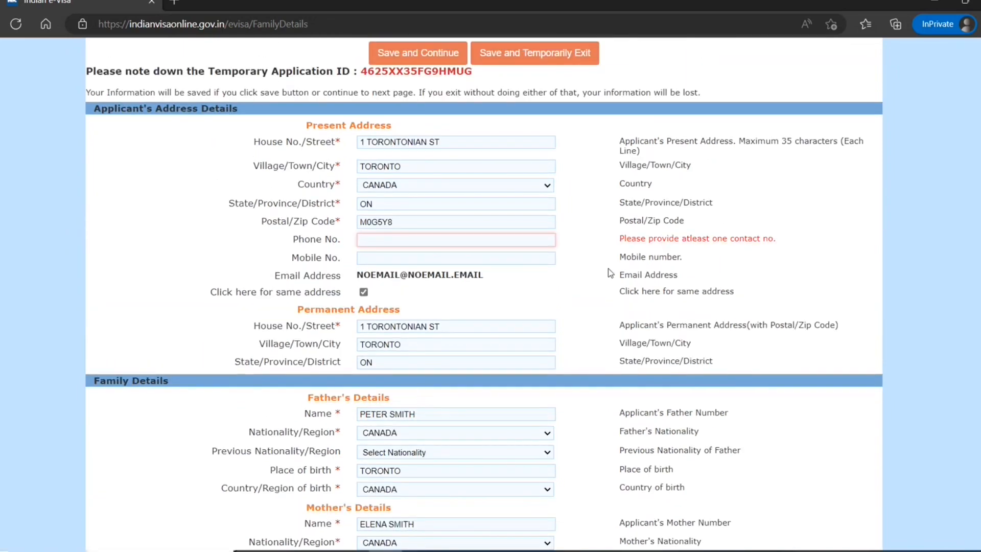
Fill in the contact phone number under Phone No. and save and continue.
left_click(479, 241)
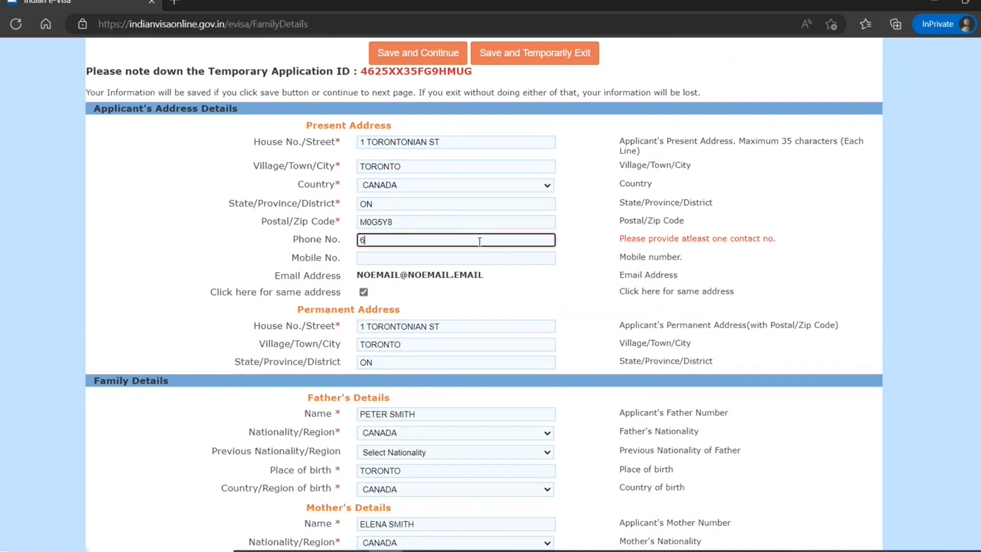
left_click(604, 291)
scroll(594, 300, "down", 6)
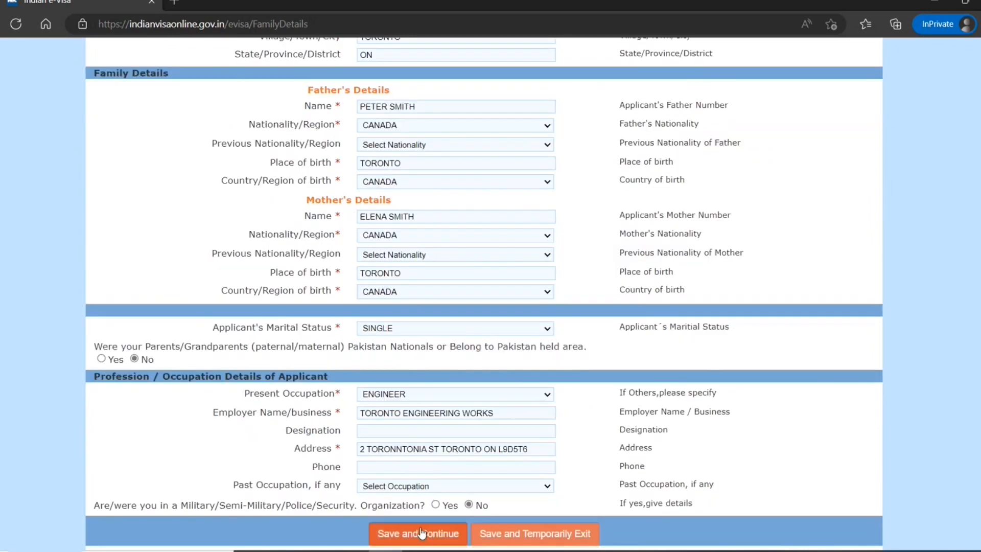
left_click(422, 533)
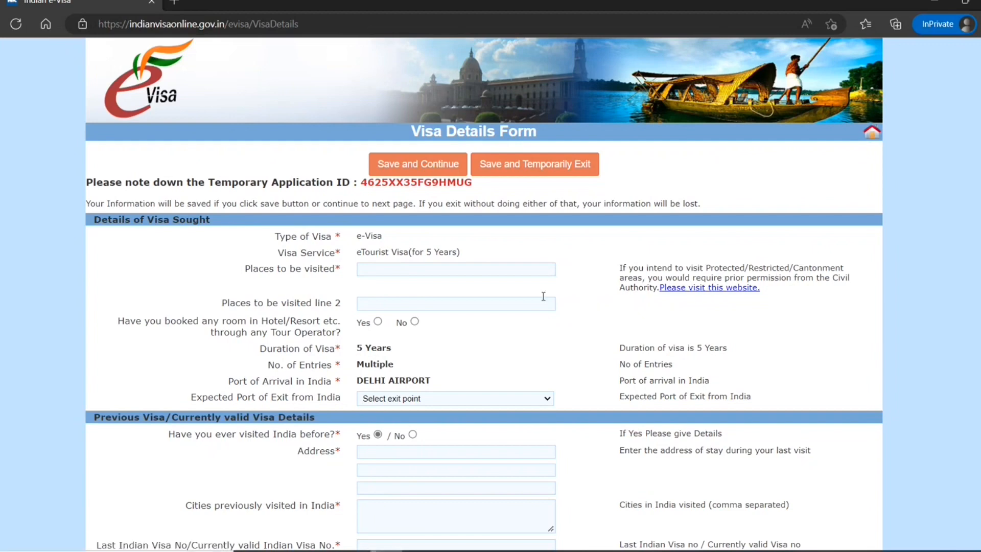
List NEW DELHI and mumbai as places to visit and answer No to hotel booking.
left_click(542, 275)
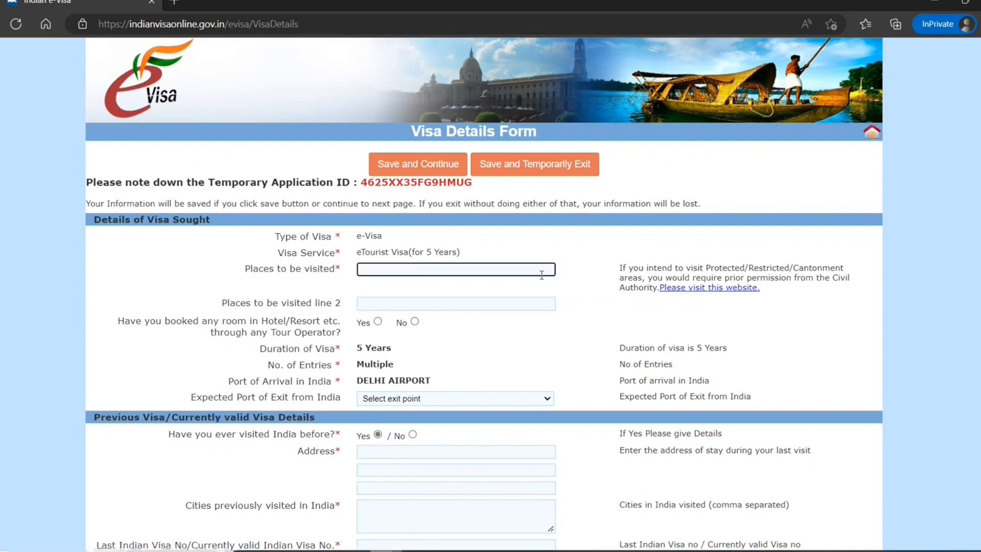
type("new delhi")
key("Tab")
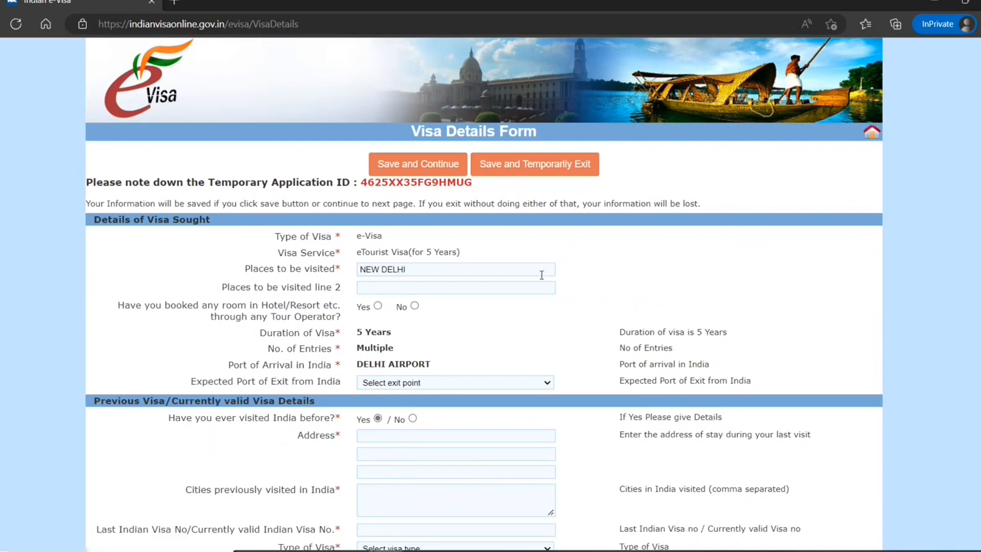
left_click(490, 292)
type("mumbai")
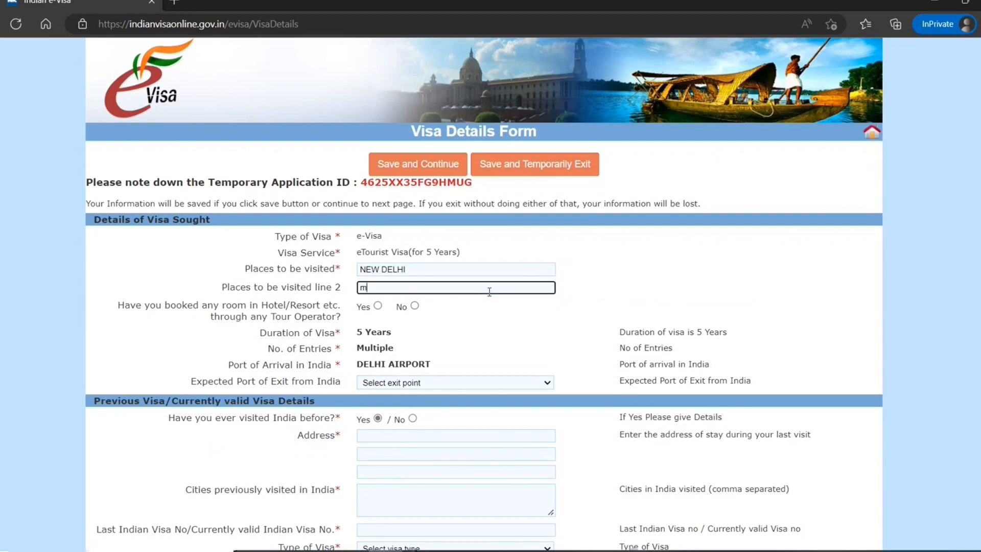
left_click(480, 339)
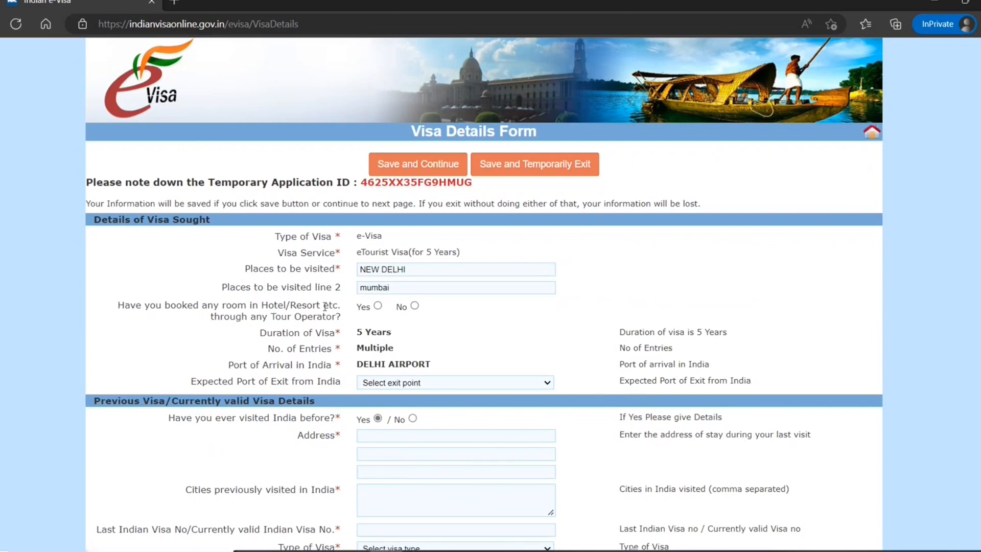
left_click(415, 305)
scroll(305, 327, "down", 2)
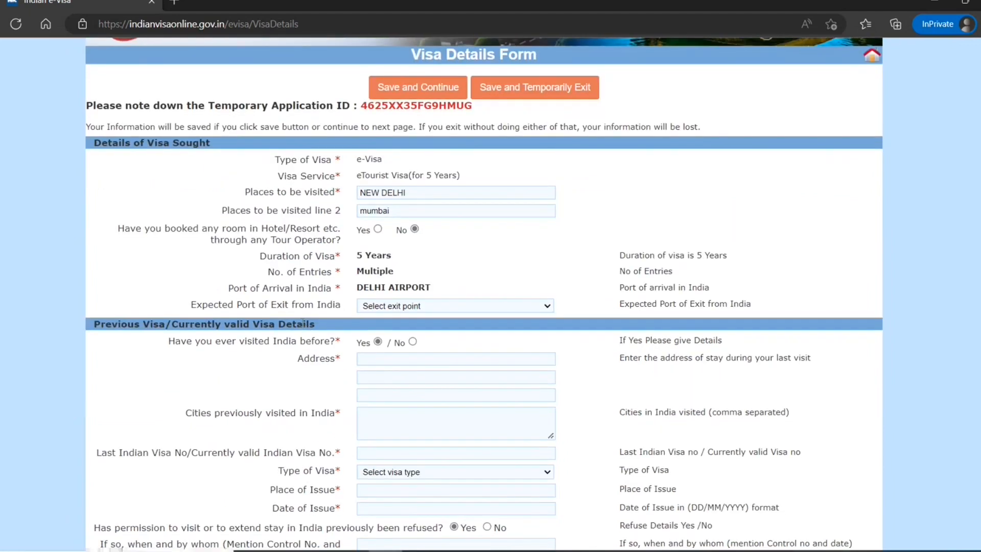
Set the expected port of exit to GAYA AIRPORT and mark no previous India visit.
left_click(389, 306)
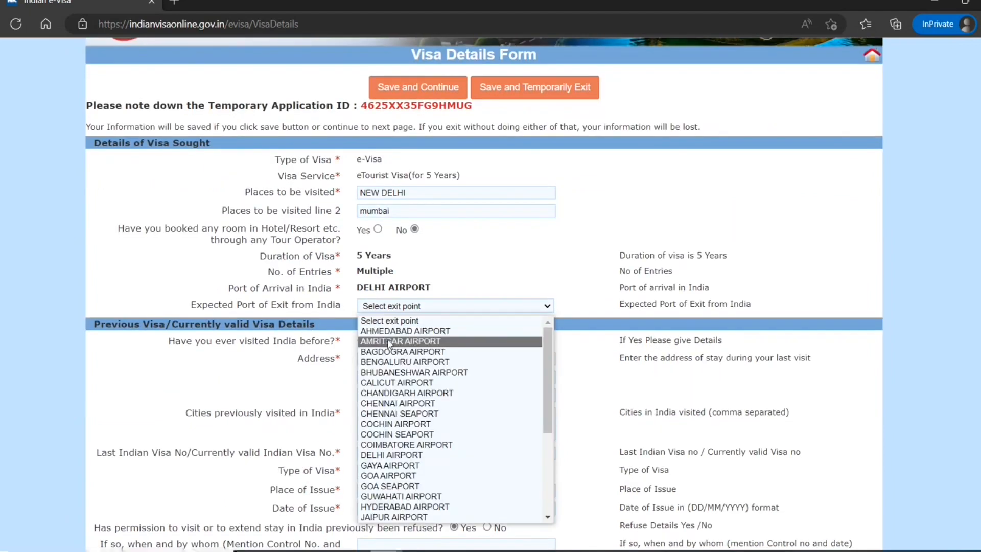
key("n")
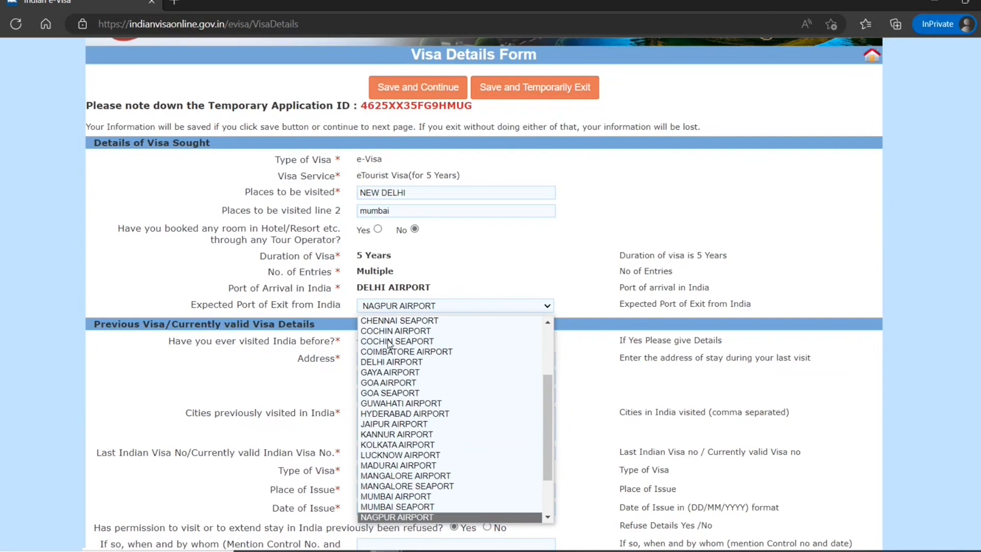
scroll(463, 463, "down", 1)
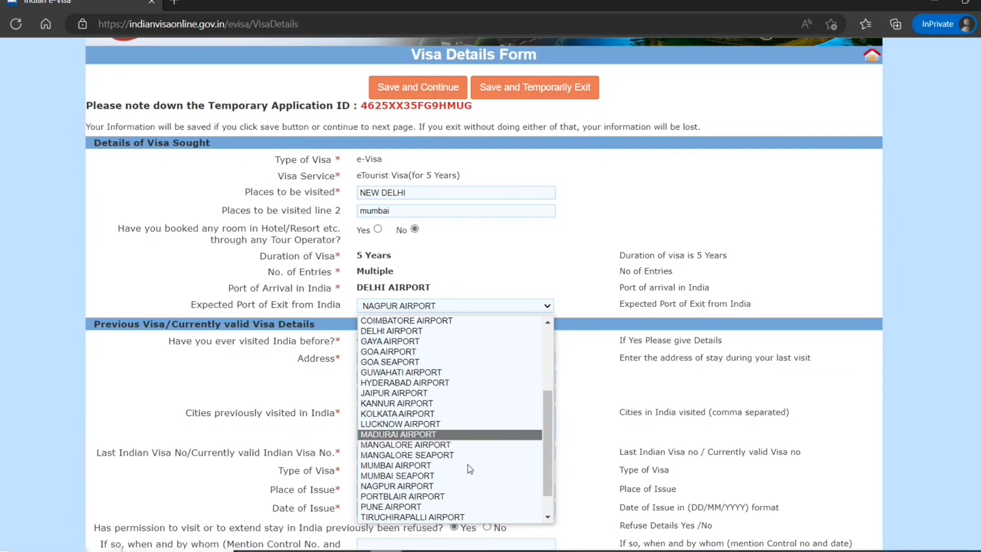
left_click(400, 342)
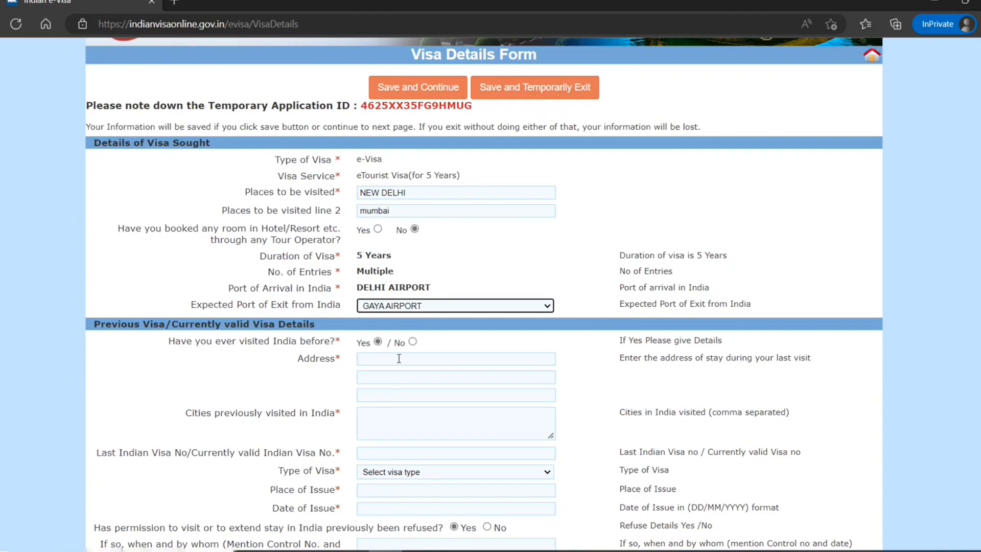
left_click(413, 342)
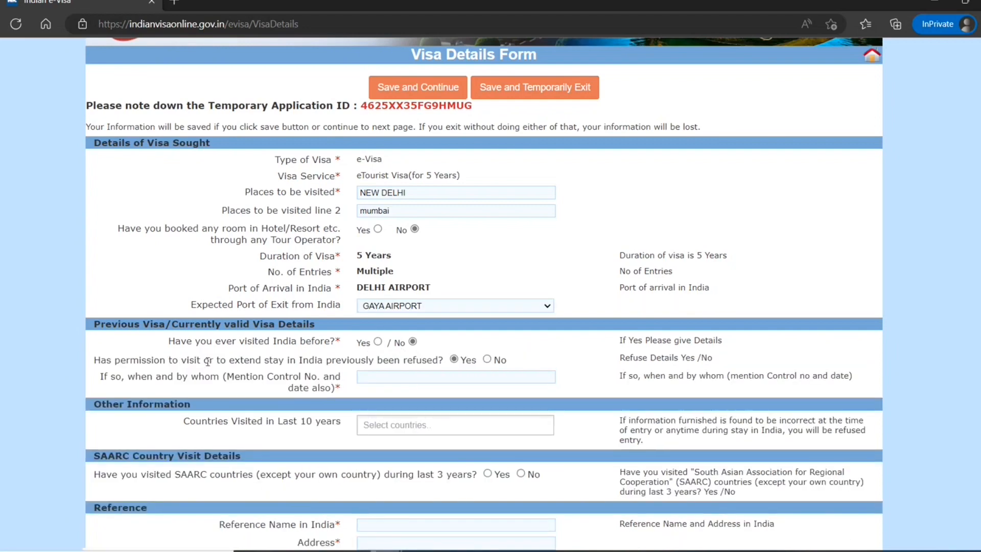
Answer No to prior refusal, add UNITED STATES OF AMERICA as visited, and No to SAARC.
left_click(487, 359)
scroll(176, 398, "down", 2)
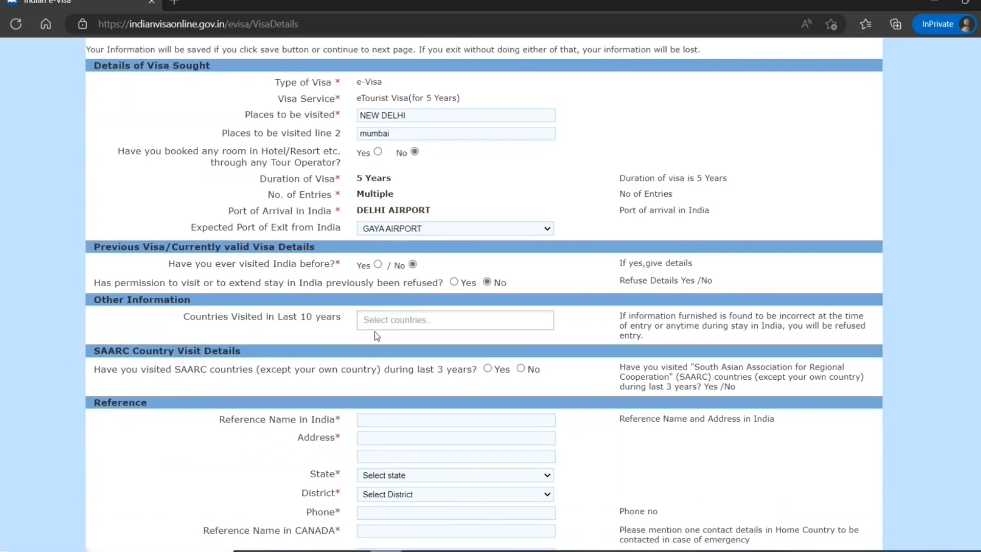
left_click(390, 320)
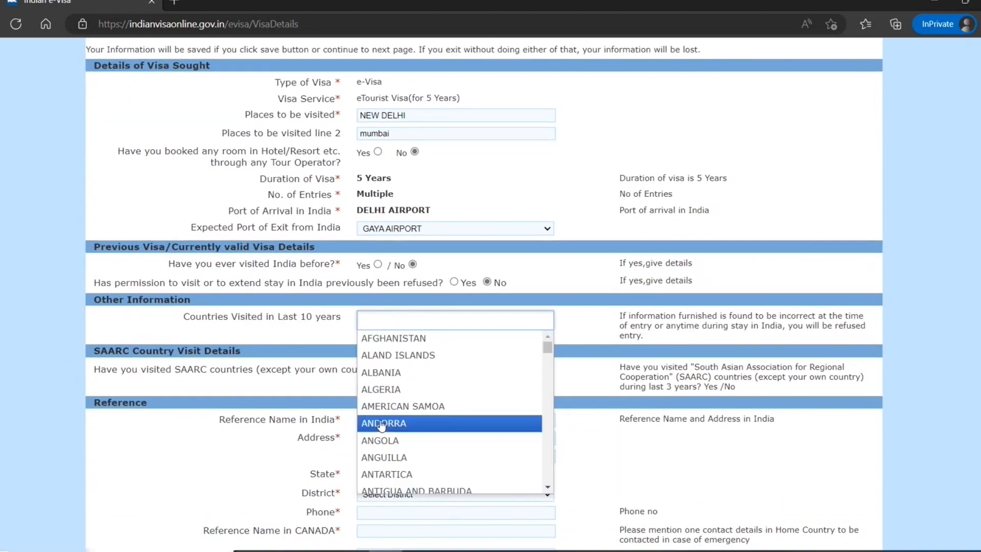
scroll(380, 424, "down", 20)
scroll(380, 424, "down", 20)
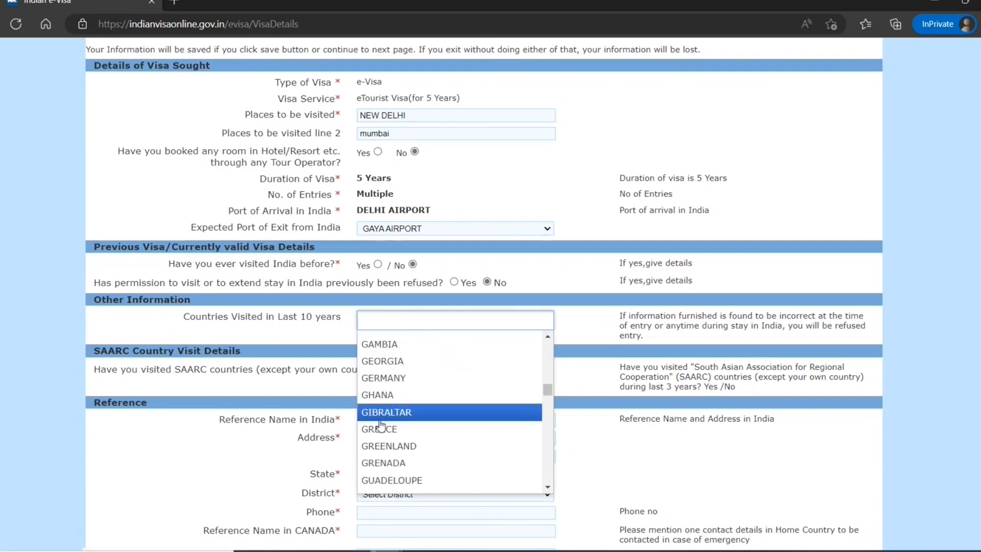
scroll(380, 424, "down", 15)
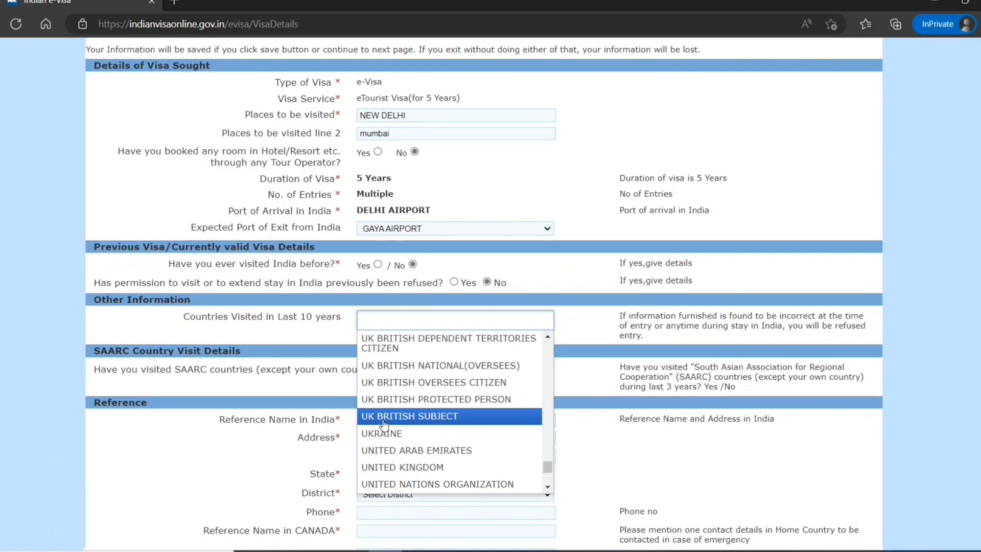
scroll(408, 455, "down", 2)
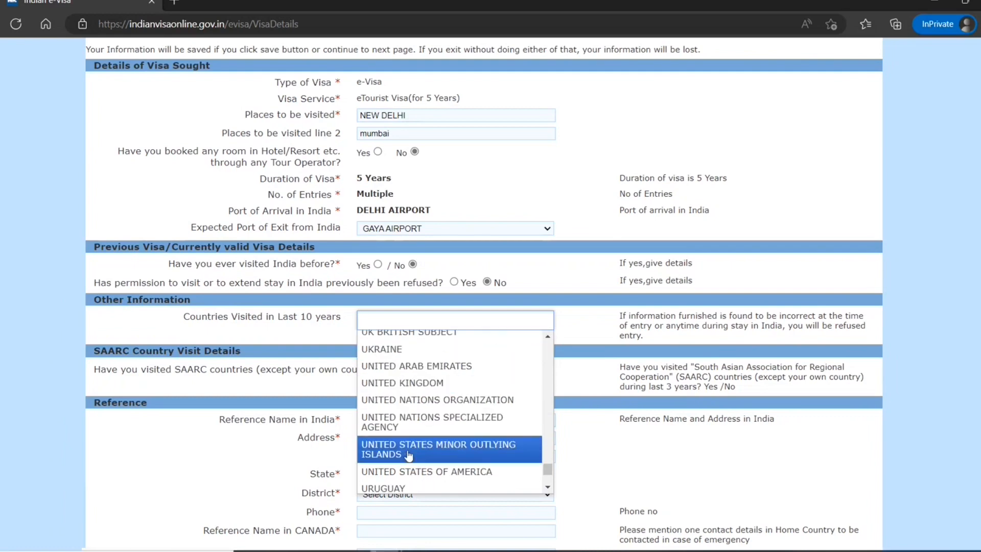
scroll(409, 454, "down", 2)
left_click(422, 391)
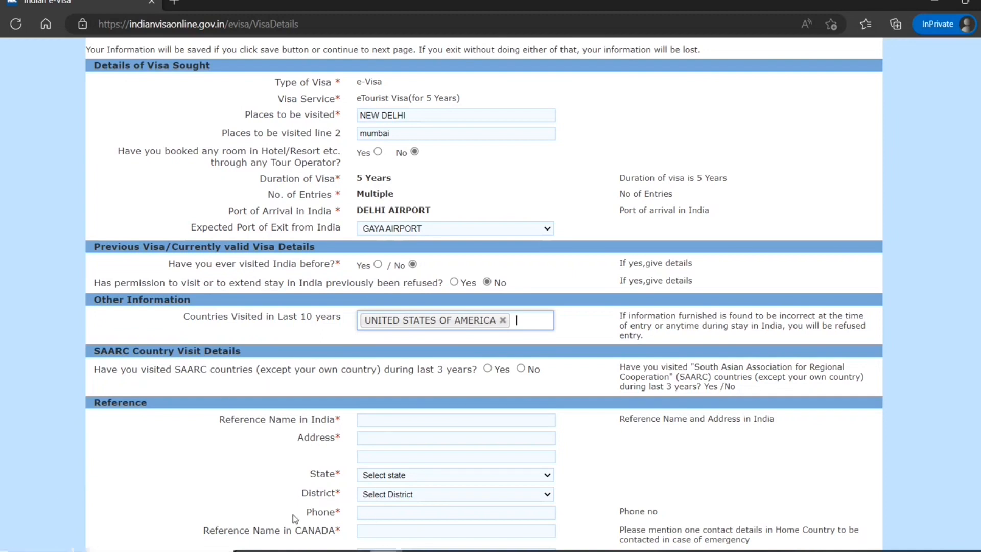
left_click(520, 370)
scroll(356, 397, "down", 2)
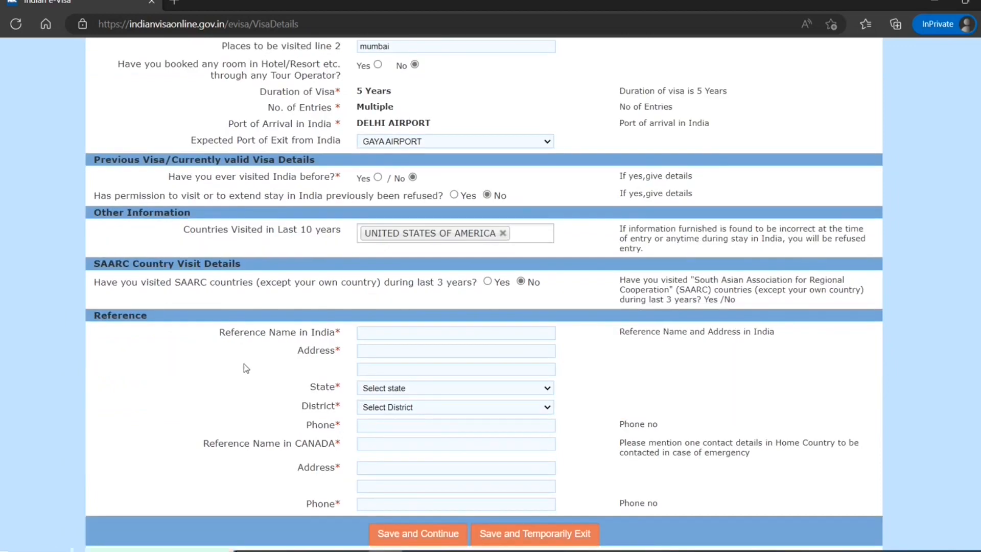
Enter the India reference's name, address and phone, with state and district DELHI.
left_click(388, 339)
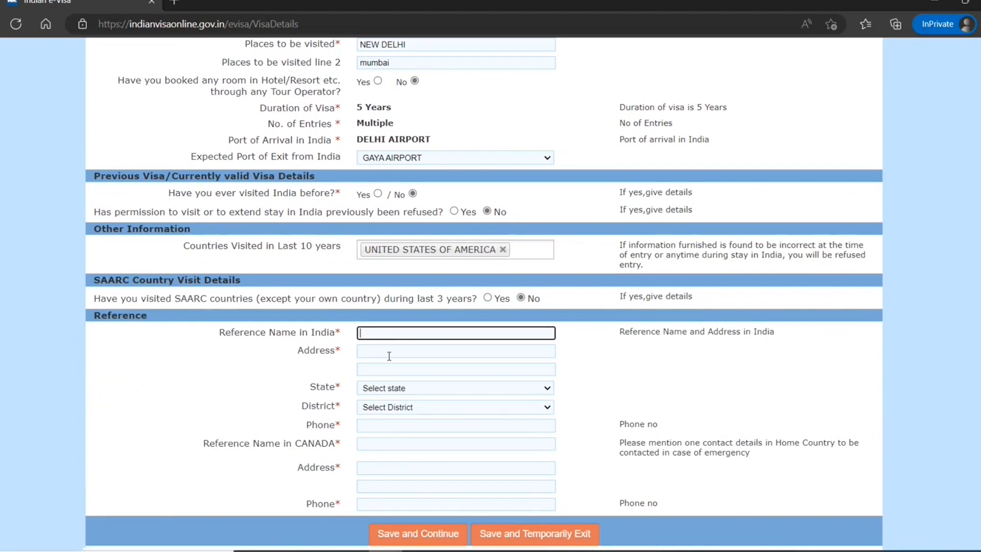
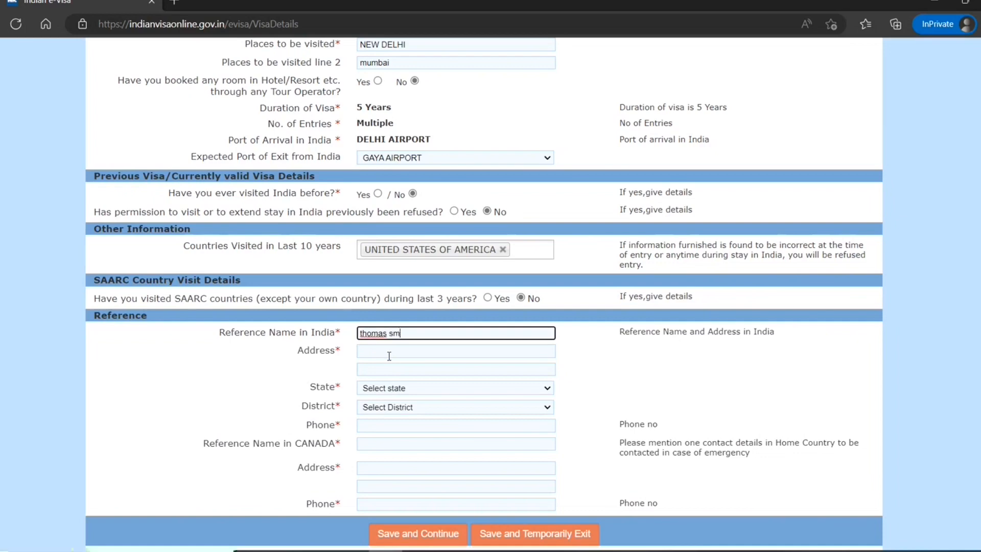
left_click(389, 356)
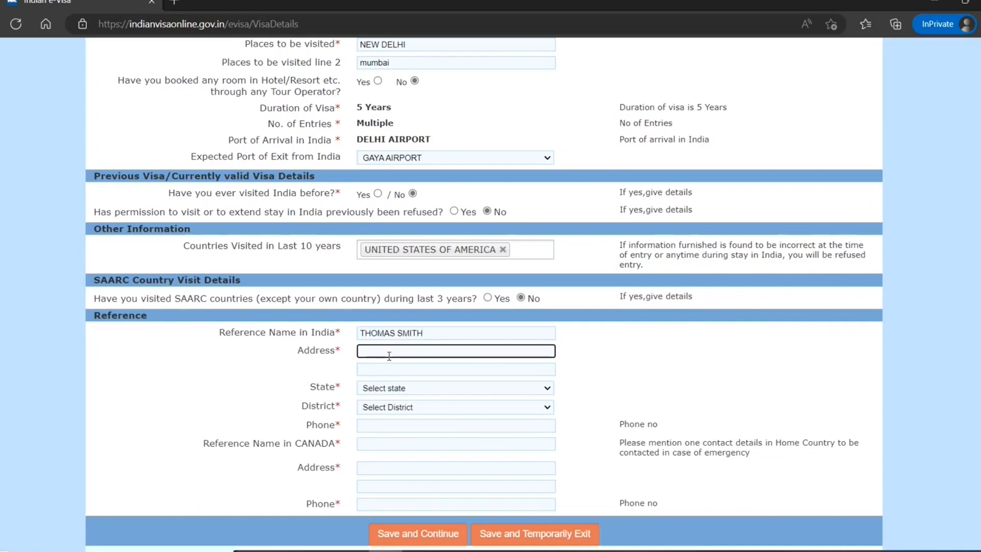
type("1 new delhi st")
key("Tab")
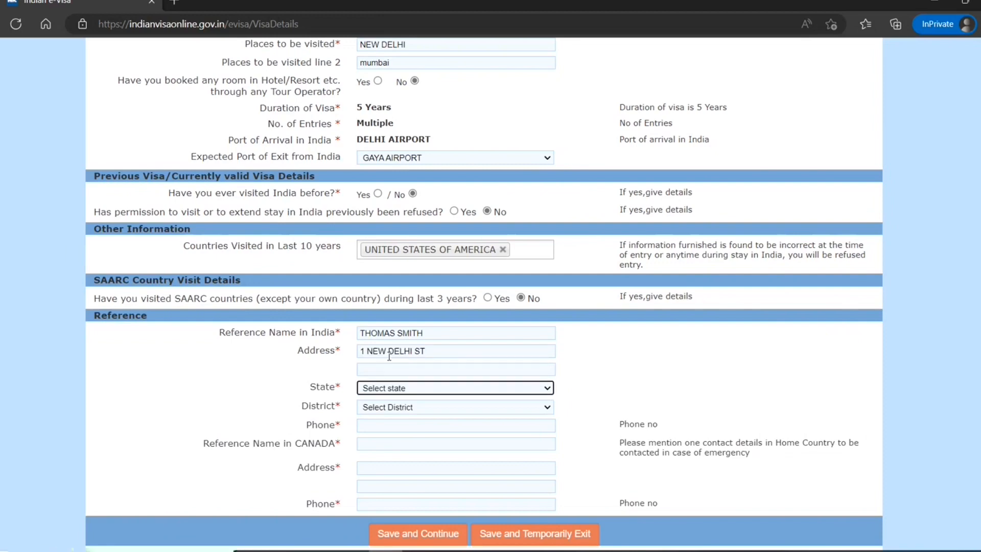
type("de")
key("Tab")
type("d")
key("Tab")
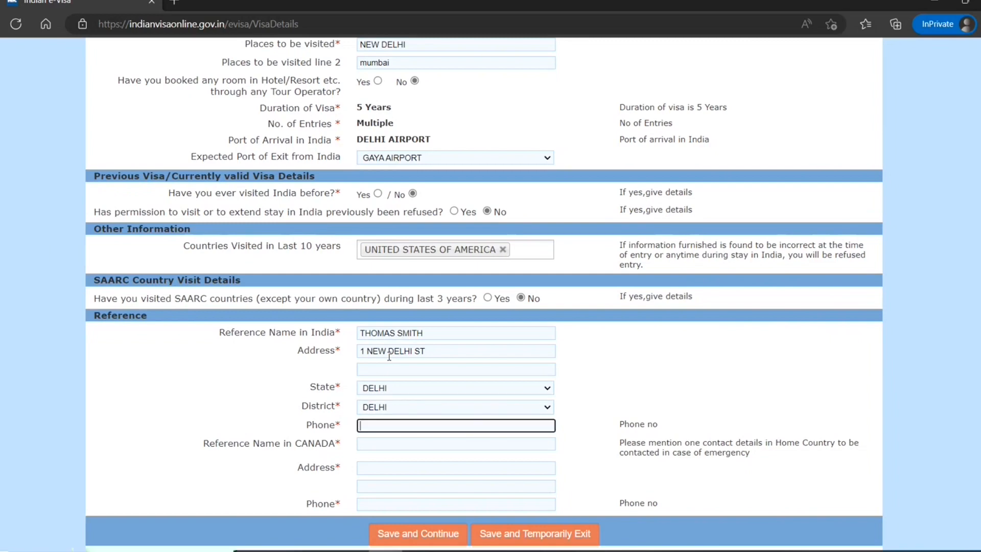
Enter the Canada reference's name, address and phone, then save and continue.
key("Tab")
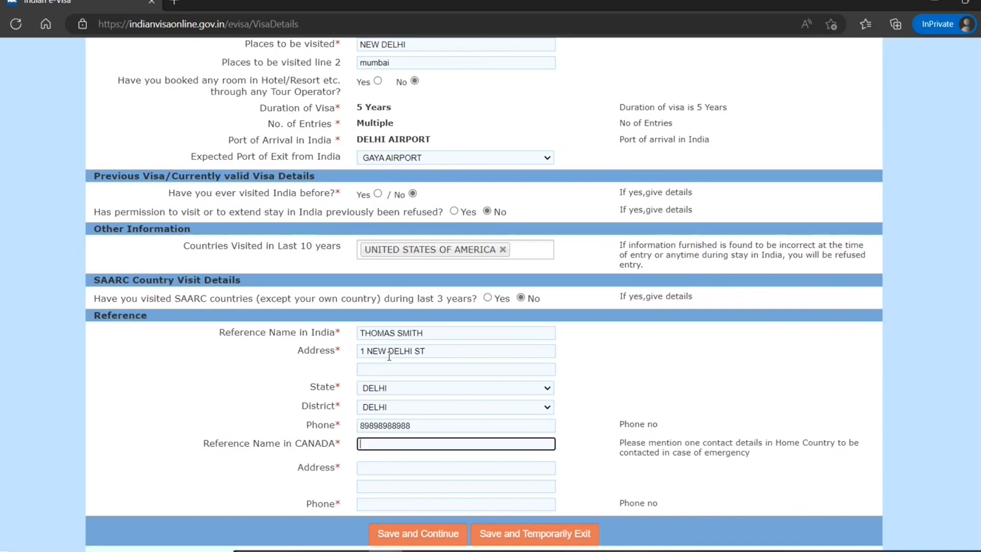
key("Tab")
type("1 tor")
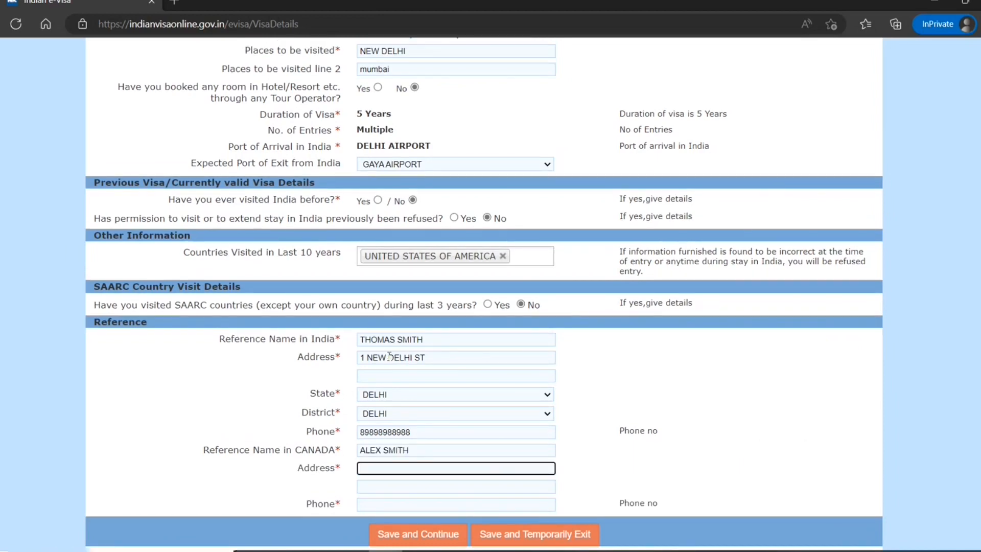
type("ontoni")
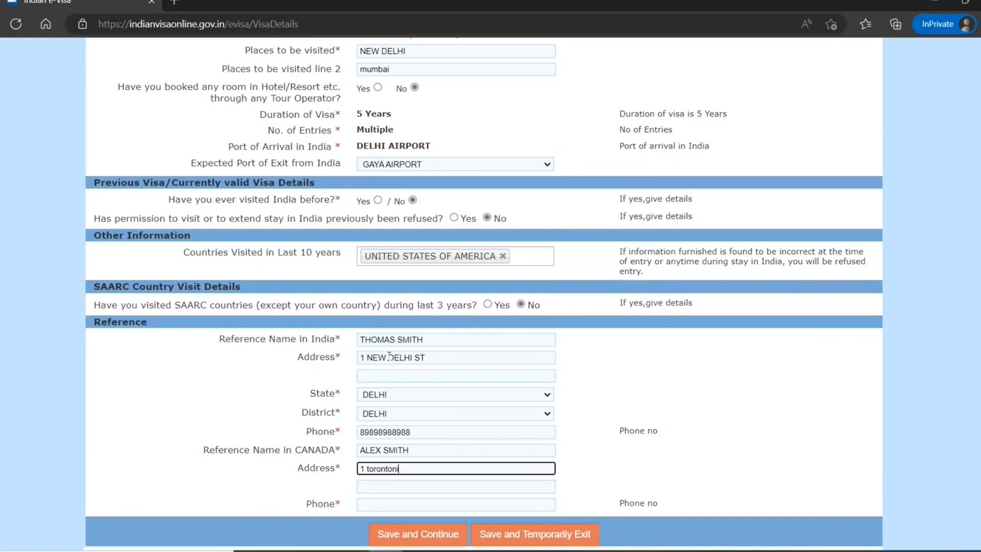
type("an st")
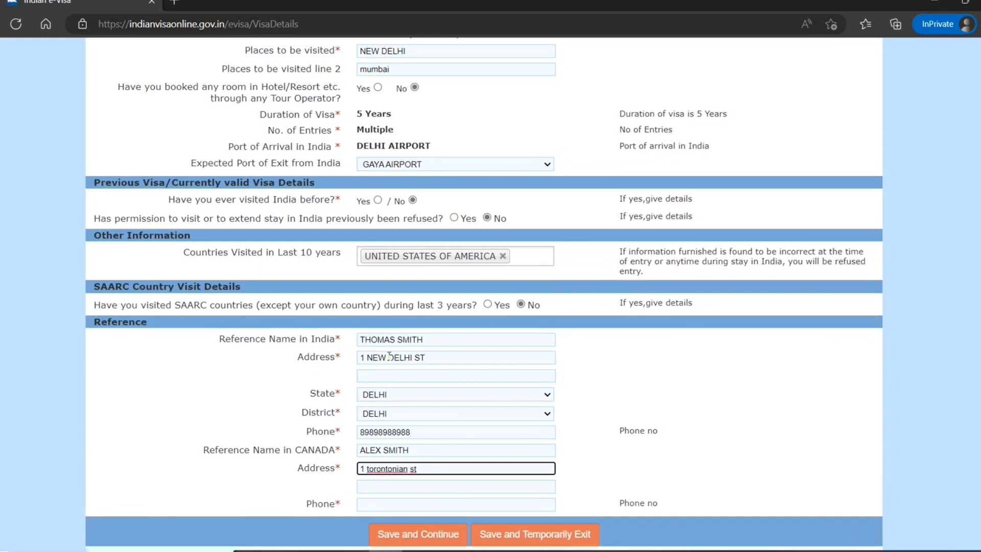
type(" toronto on m9u7y8")
key("Tab")
key("Tab")
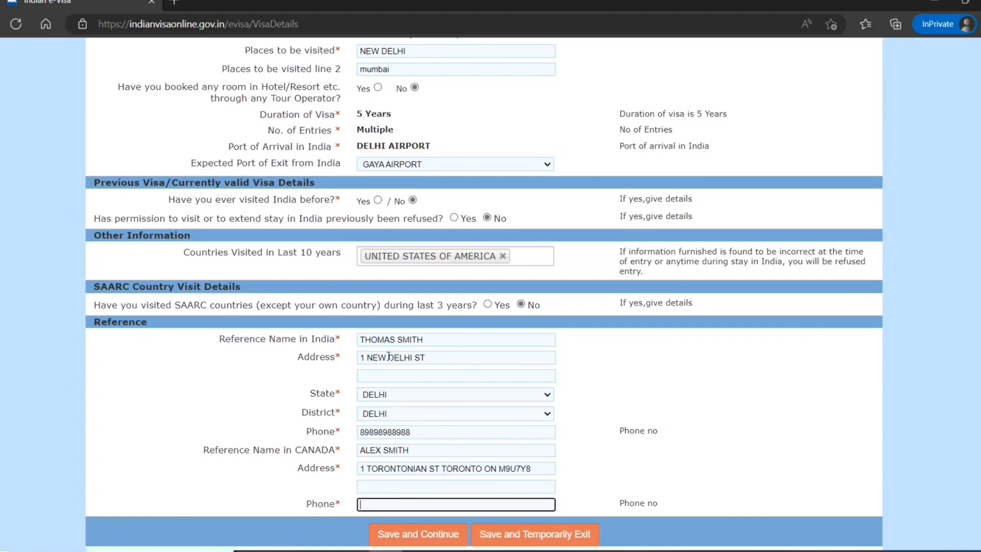
type("787877878")
left_click(418, 534)
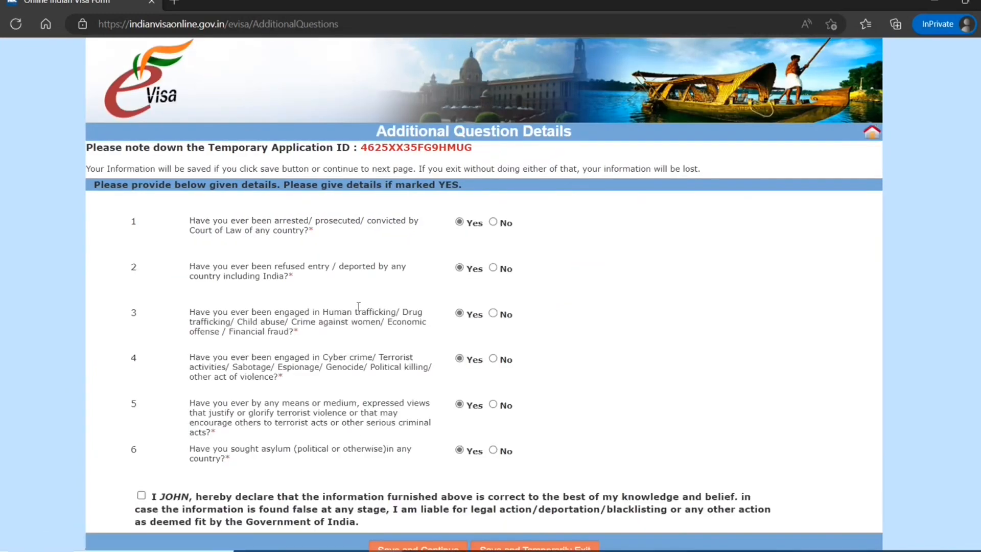
Mark No for arrests, refused entry, trafficking, cyber crime, terrorist views and asylum.
left_click(493, 222)
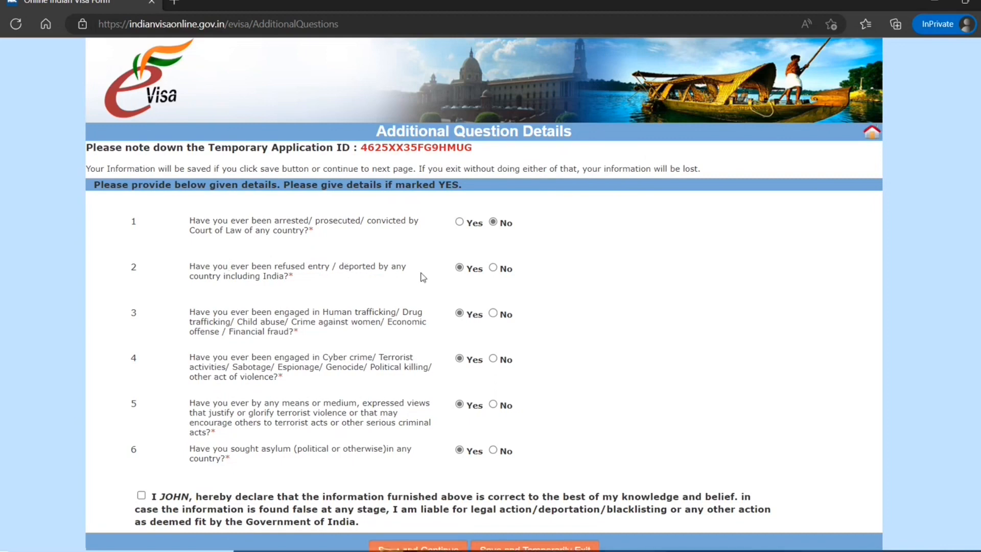
left_click(493, 268)
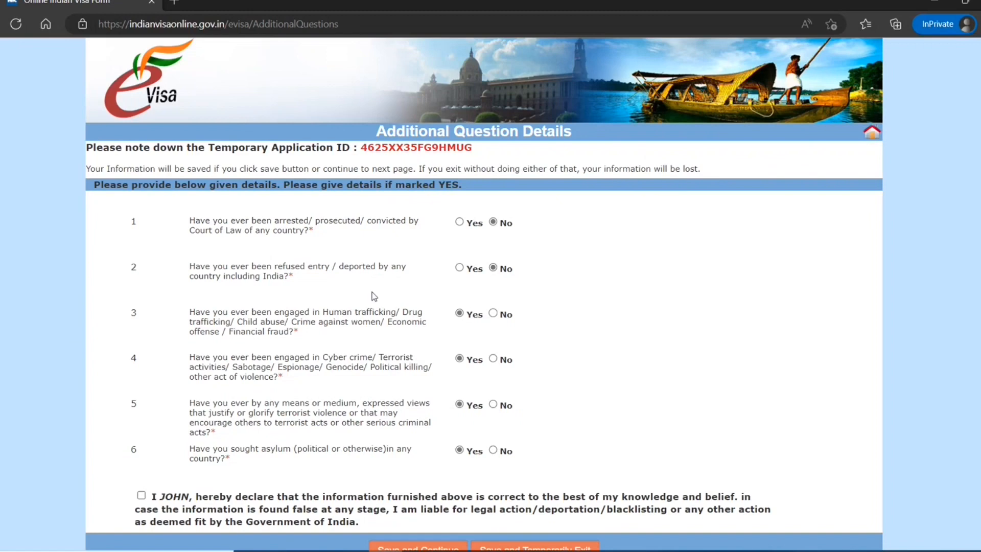
left_click(493, 313)
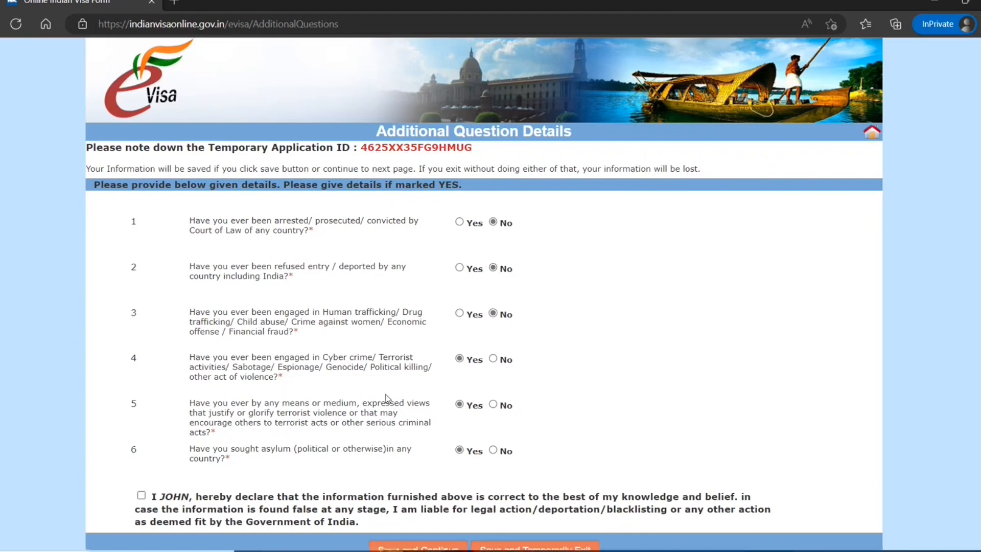
left_click(493, 359)
left_click(493, 405)
scroll(406, 473, "down", 1)
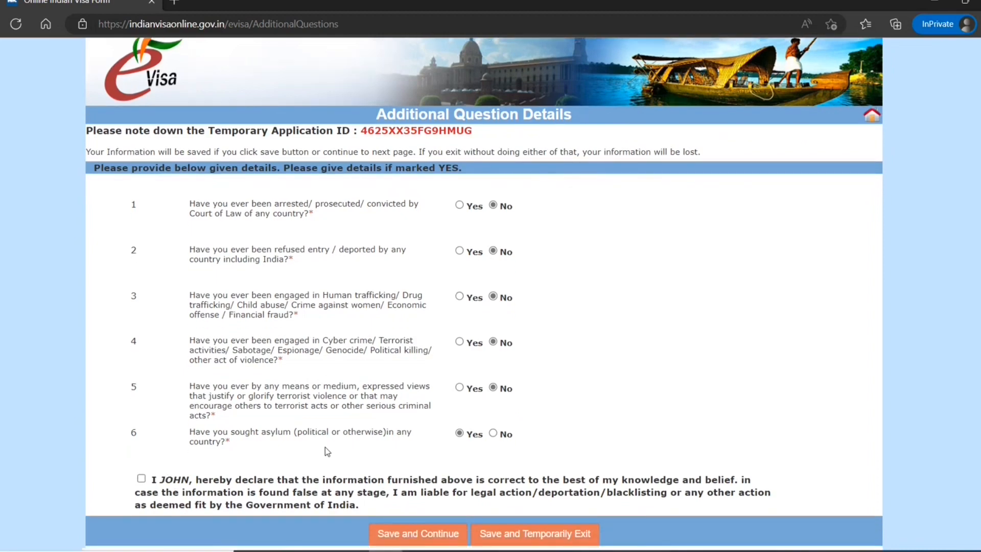
left_click(493, 433)
scroll(347, 388, "up", 1)
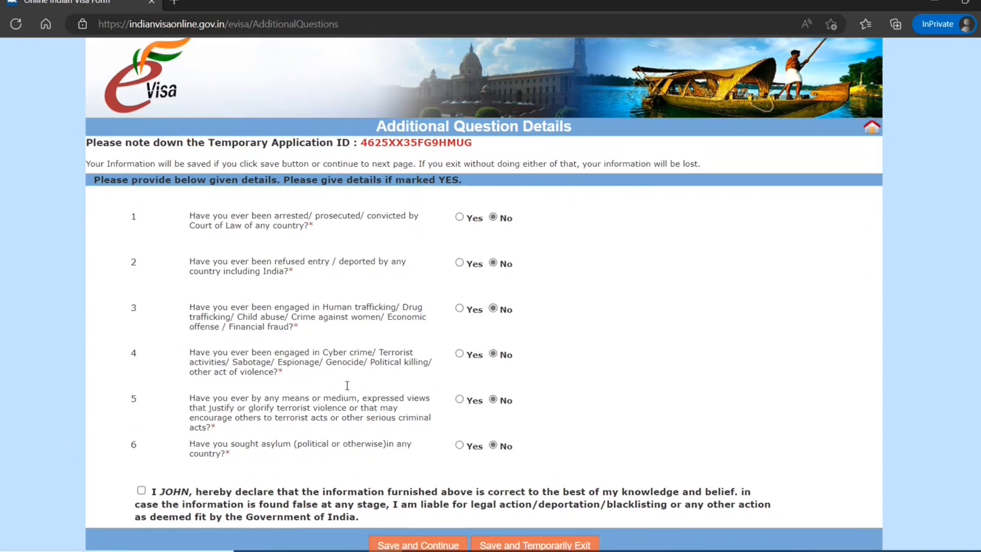
scroll(350, 388, "down", 1)
scroll(352, 381, "up", 1)
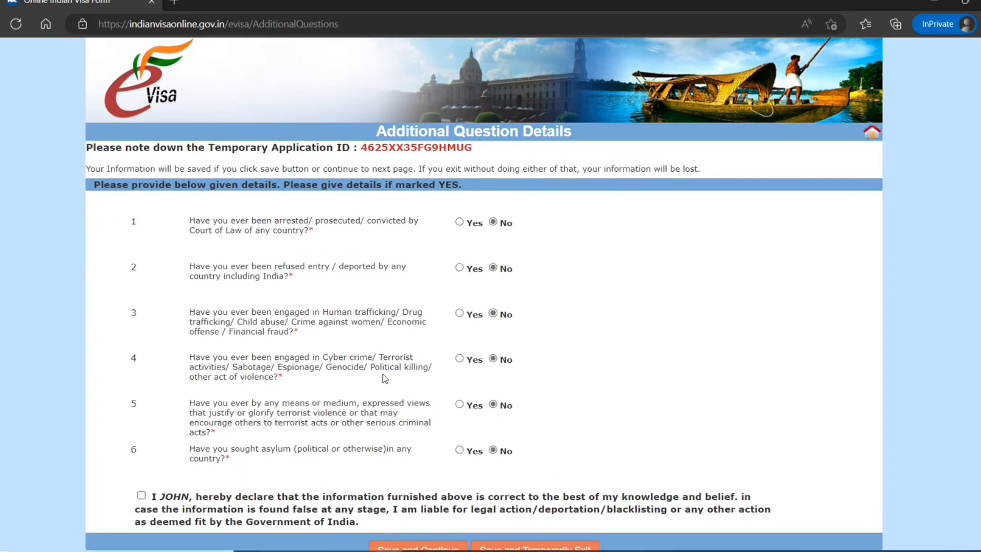
scroll(386, 378, "down", 1)
scroll(383, 375, "up", 1)
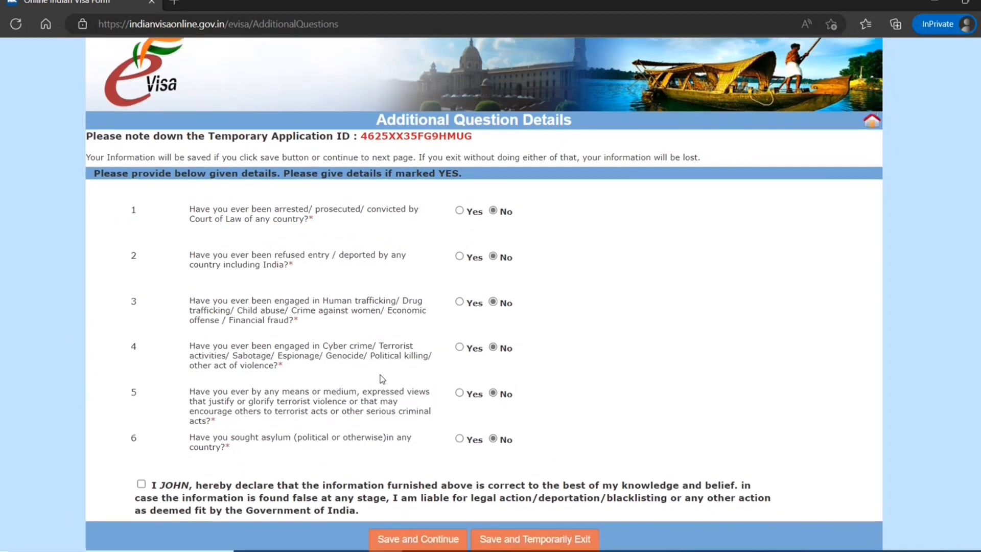